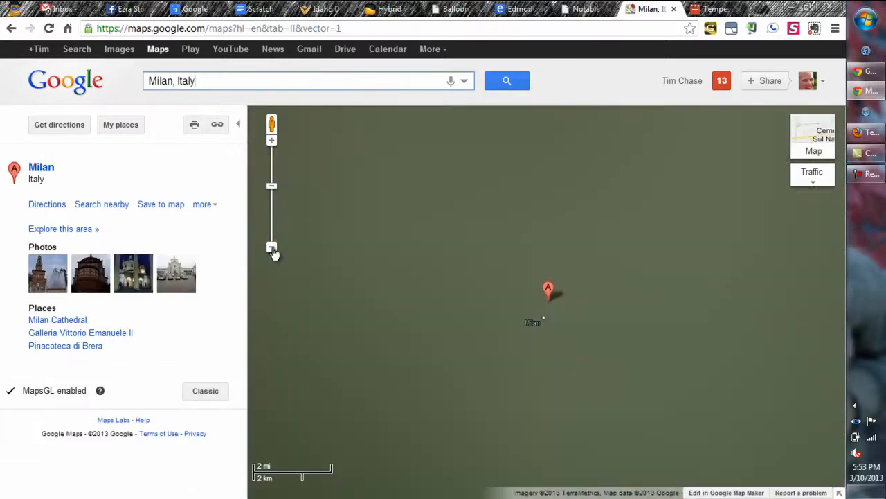
- Find the Ligurian Sea coast south of Milan on the satellite map, with the small islands off Livorno in view
click(273, 253)
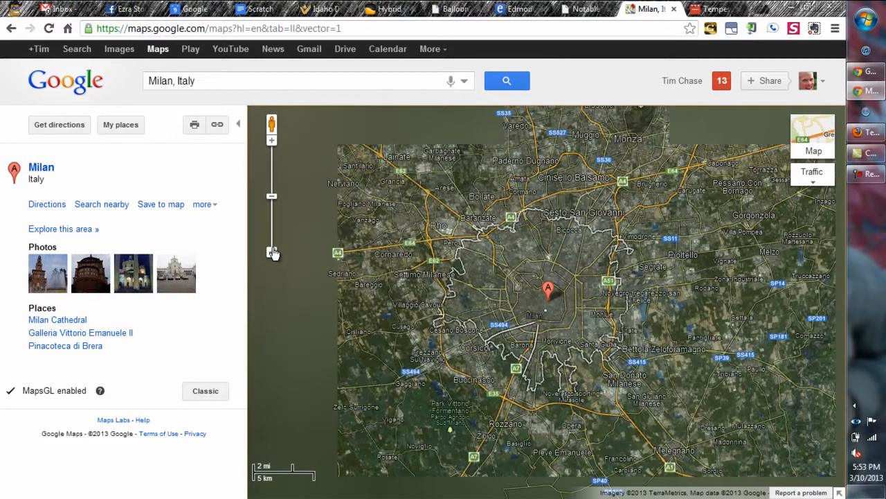
click(273, 253)
drag(373, 362, 421, 252)
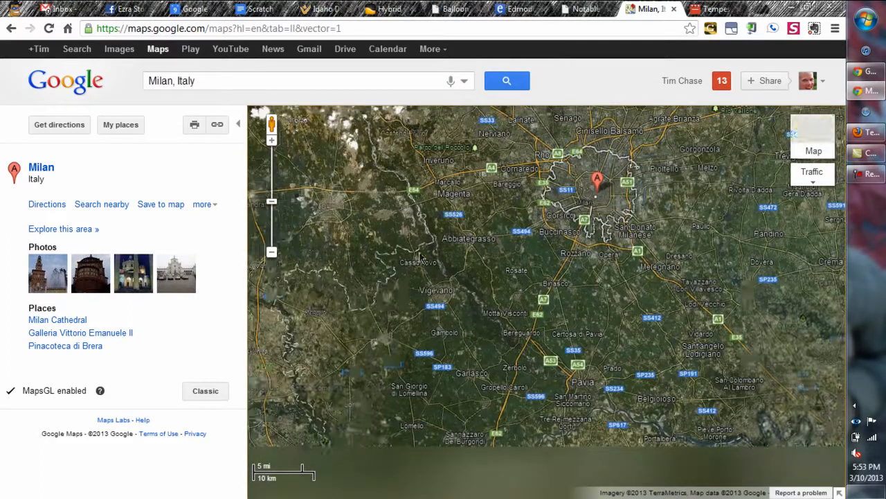
click(273, 250)
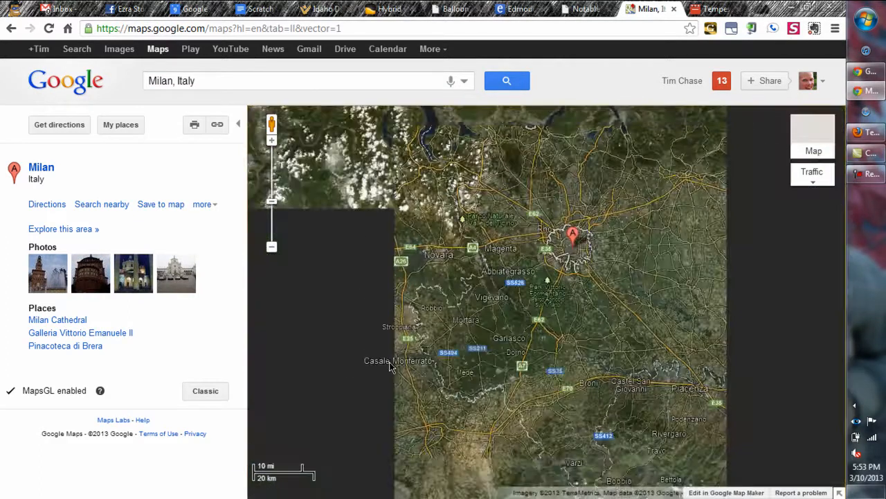
click(271, 247)
mouse_move(471, 426)
mouse_down()
mouse_move(446, 353)
mouse_move(443, 299)
mouse_up()
drag(493, 356, 458, 315)
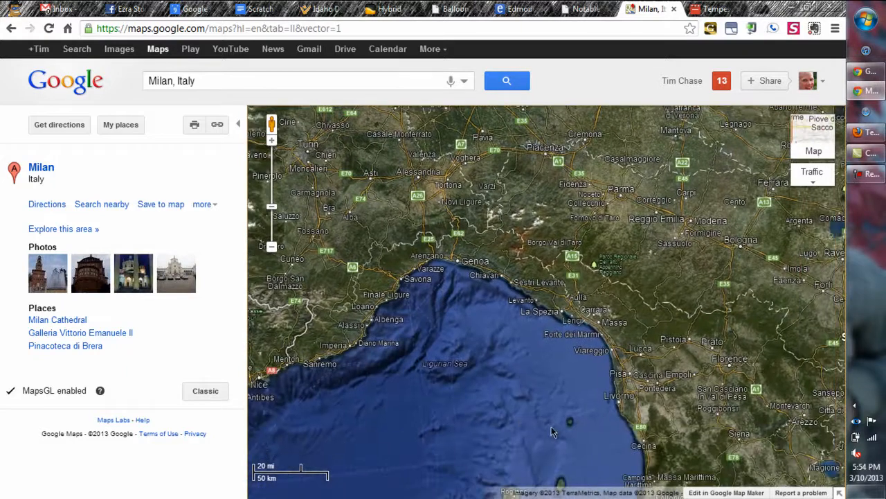
- Close in on the small island of Gorgona off Livorno until it fills the map
scroll(567, 424, up, 1)
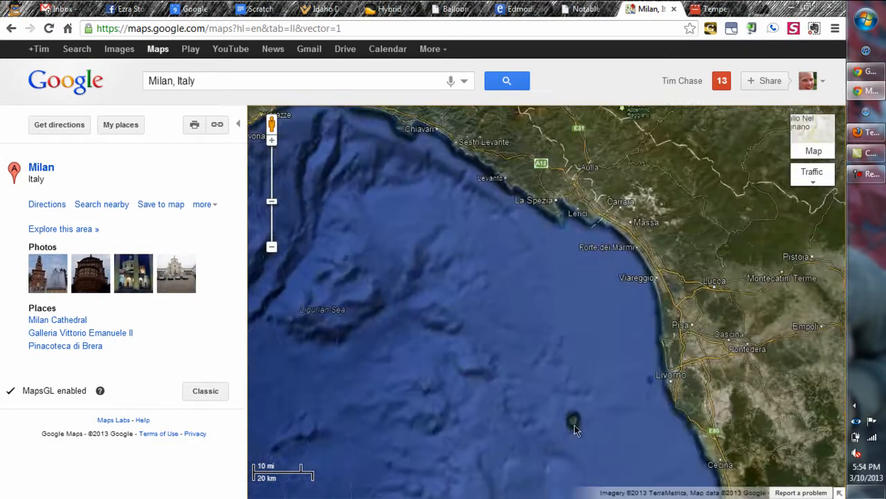
scroll(574, 425, up, 1)
drag(574, 424, 556, 363)
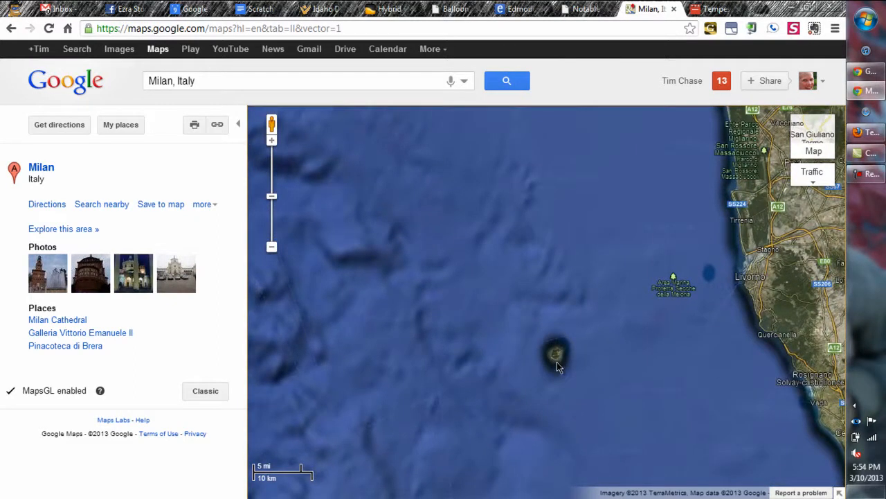
scroll(556, 357, up, 1)
scroll(557, 356, up, 1)
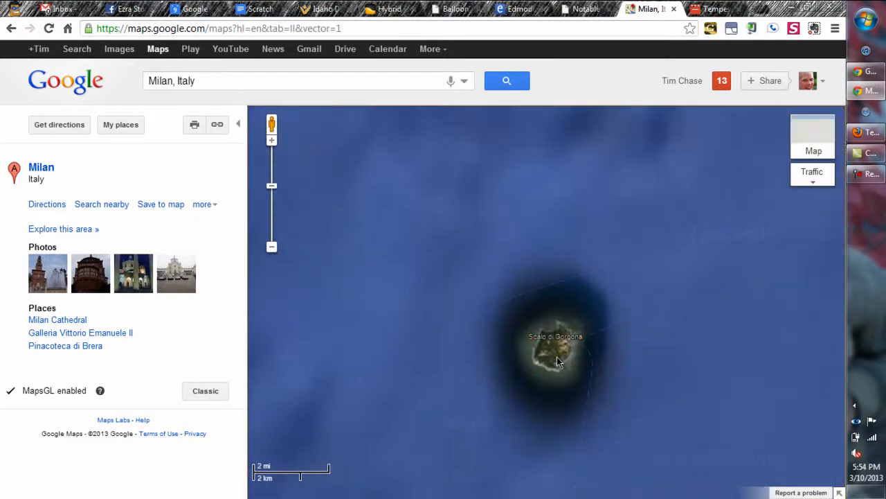
scroll(556, 356, up, 1)
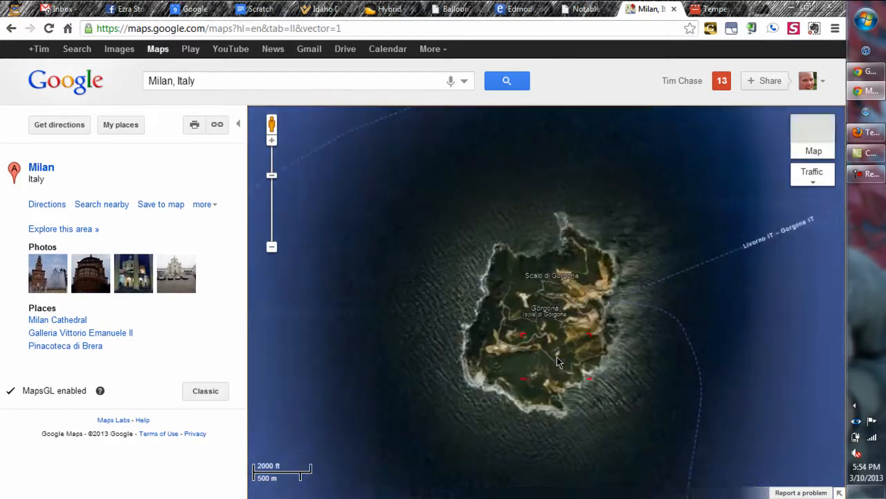
scroll(557, 357, up, 1)
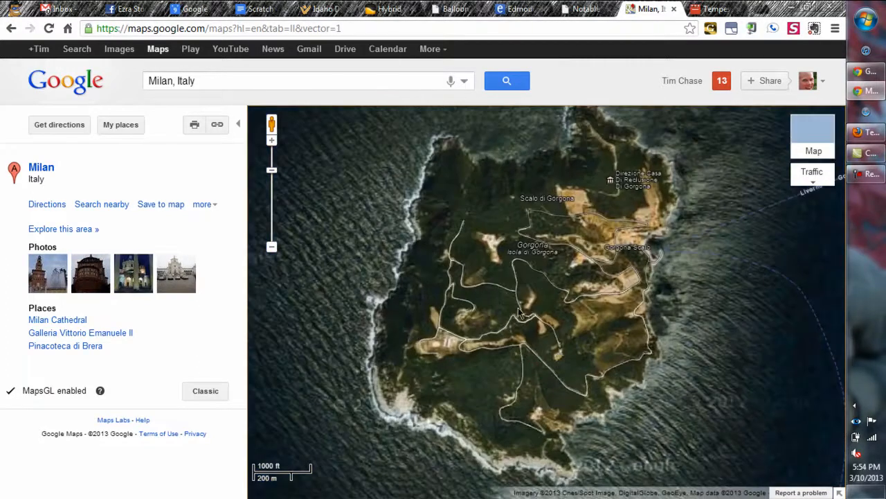
- Hide the map labels and show the Photos layer over Gorgona
mouse_move(820, 181)
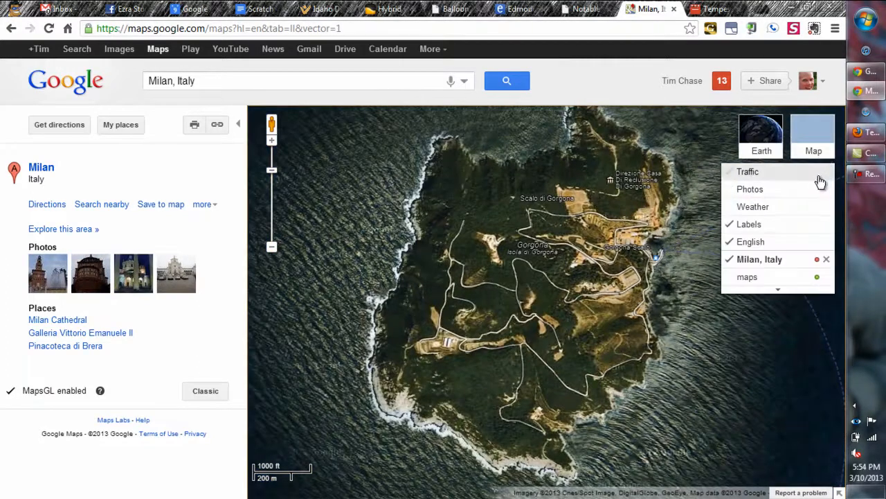
click(771, 226)
click(770, 196)
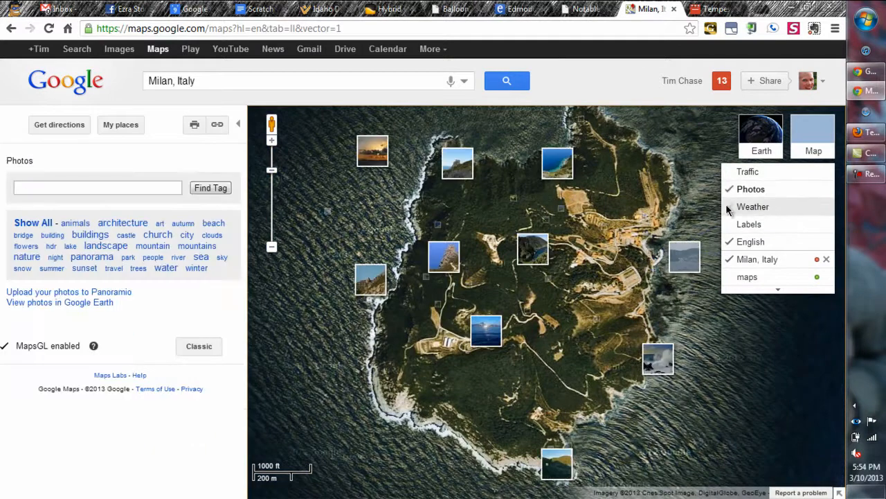
- Preview several photos placed around Gorgona, closing each one, and turn the Photos layer off
click(535, 254)
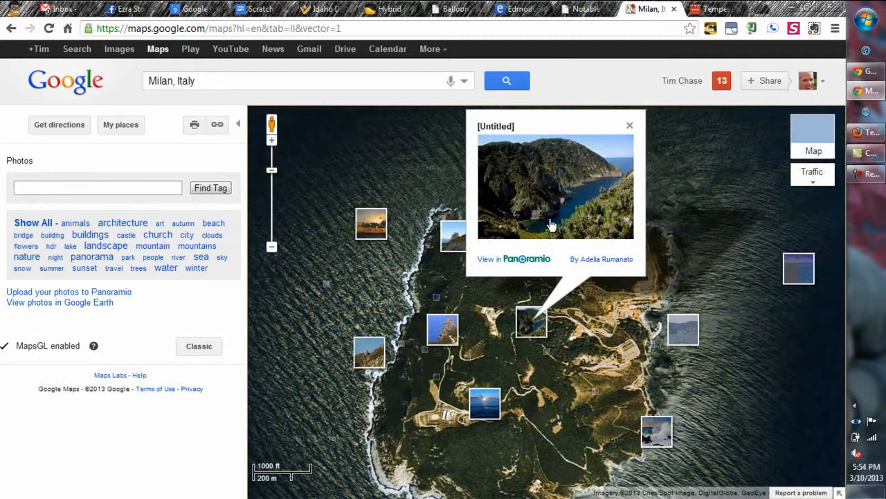
click(629, 125)
click(686, 331)
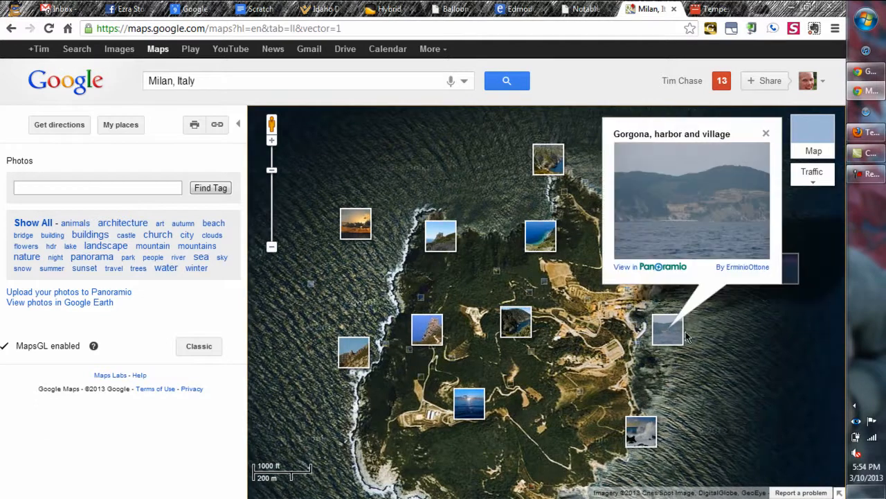
click(765, 136)
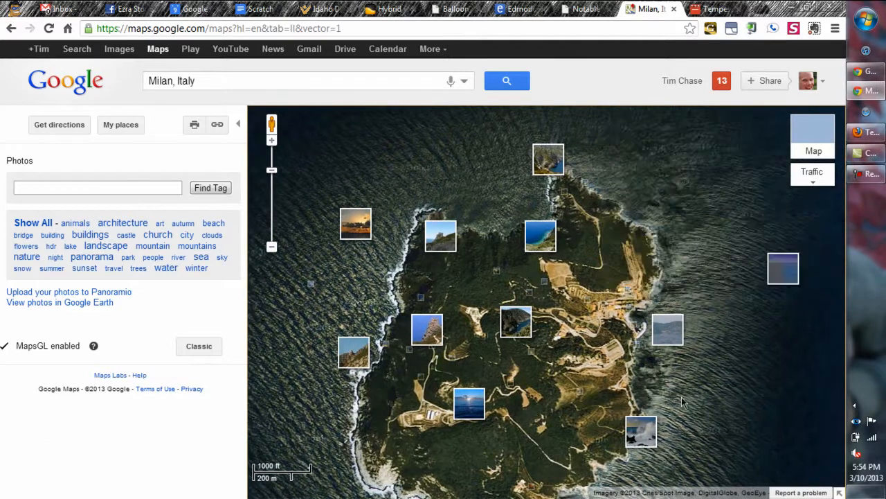
click(645, 430)
click(739, 235)
click(360, 225)
click(452, 128)
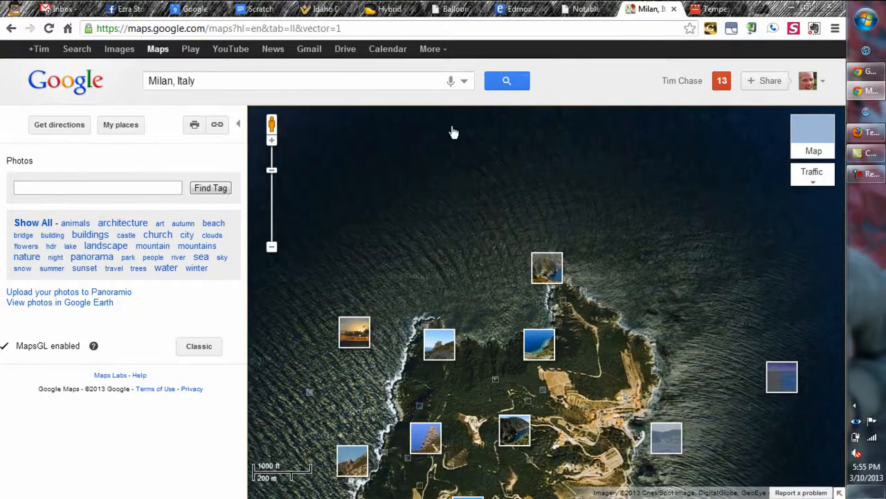
click(785, 193)
drag(625, 258, 636, 241)
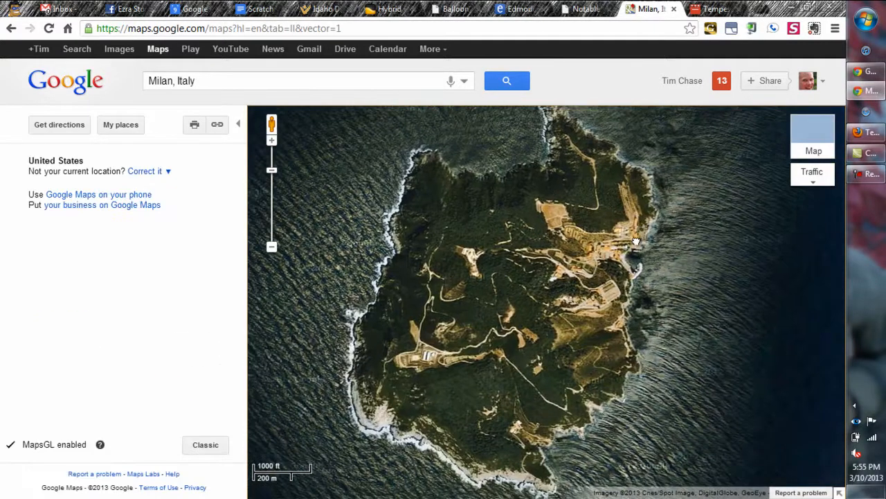
- Create a new custom map in My places titled "Prospero's Island (The Tempest)"
click(141, 126)
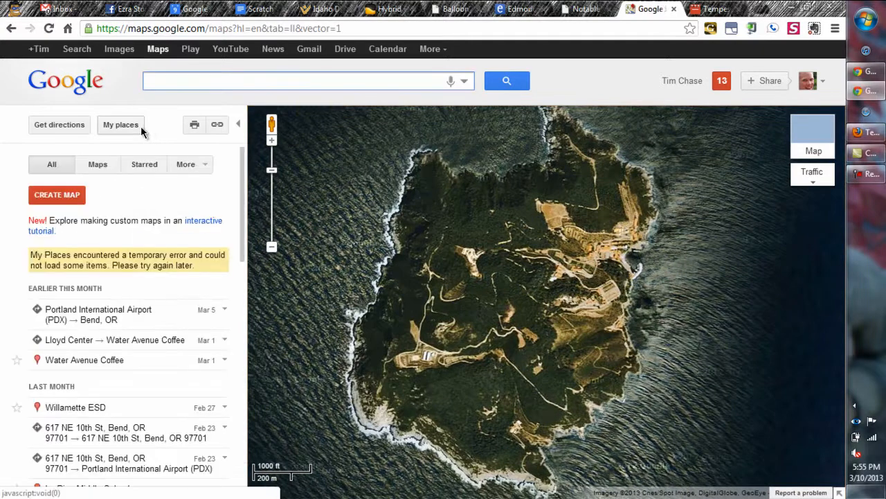
click(65, 195)
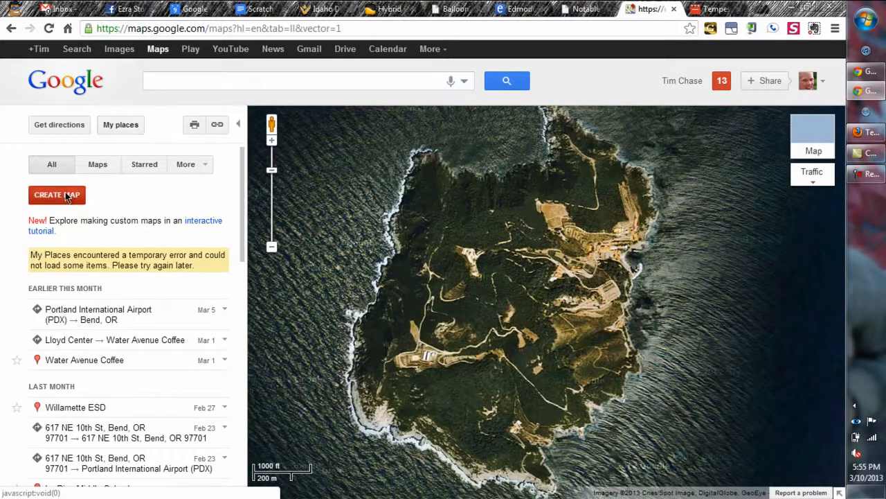
click(73, 216)
text(P)
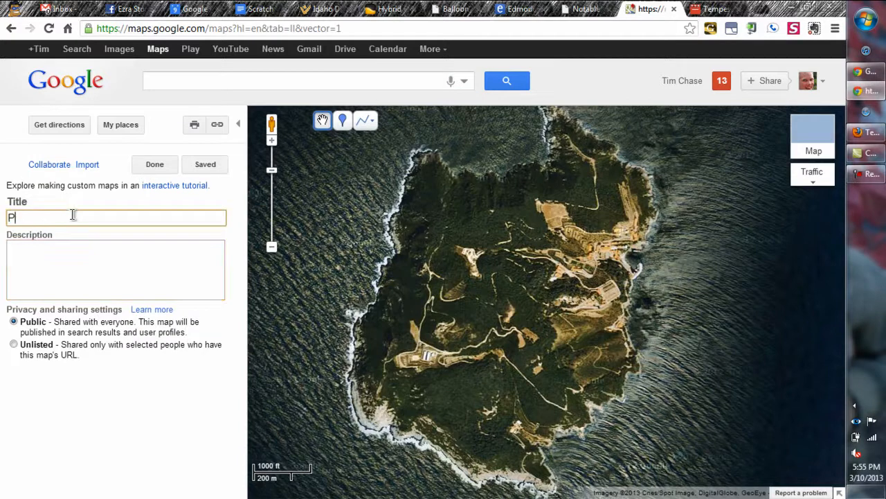
text(rospero's Island (The Tempest)
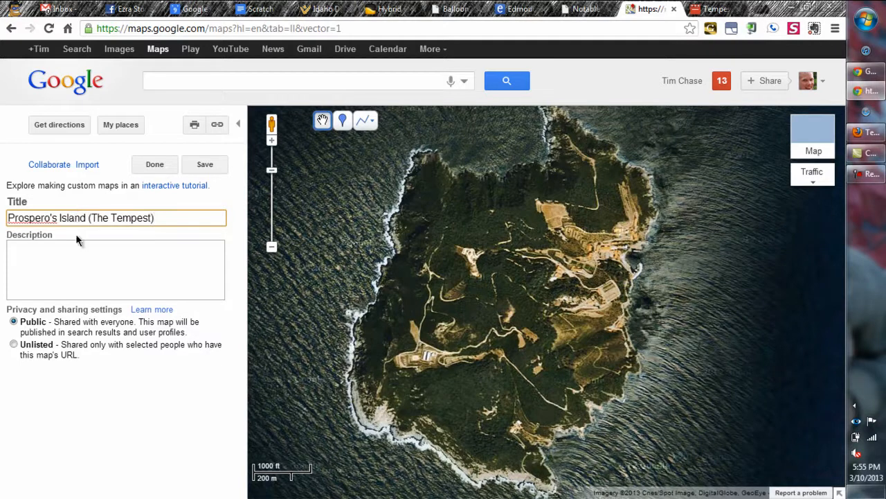
- Describe the map as "4 Turning-Point Events, 3 Places mentioned in the text, 2 Character Introductions, Embedded picture OR video with each" and finish editing
click(77, 254)
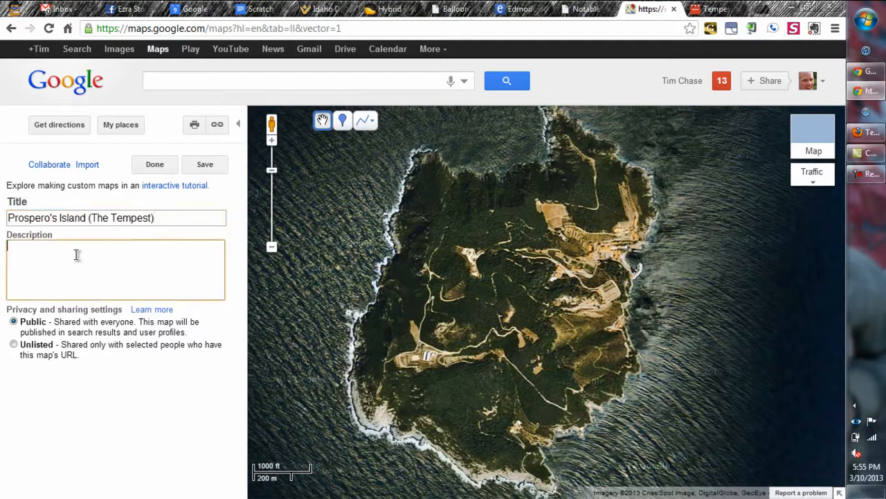
text(4 Turning-Point Events 3 Places mentioned in the text 2 Character Introductions)
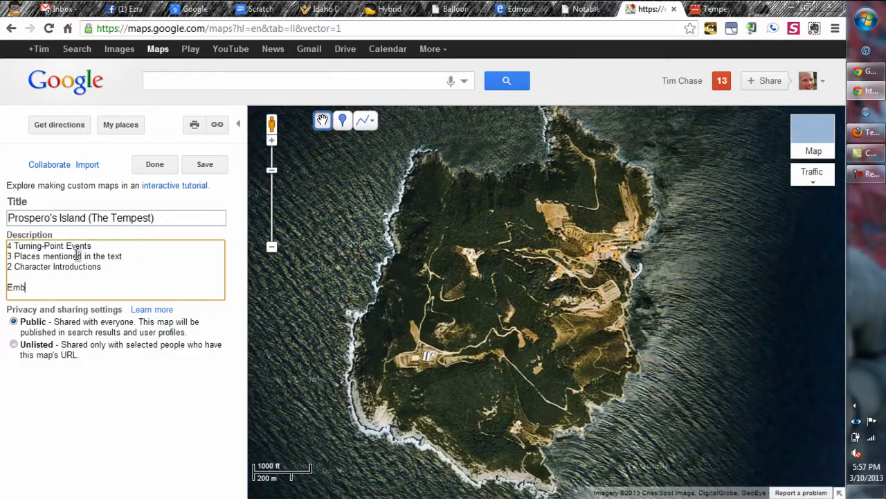
text(OR video with each)
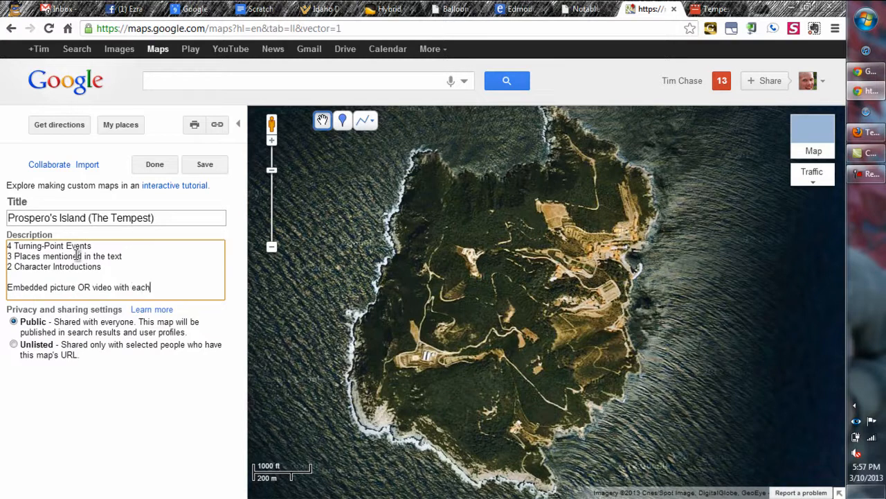
click(146, 165)
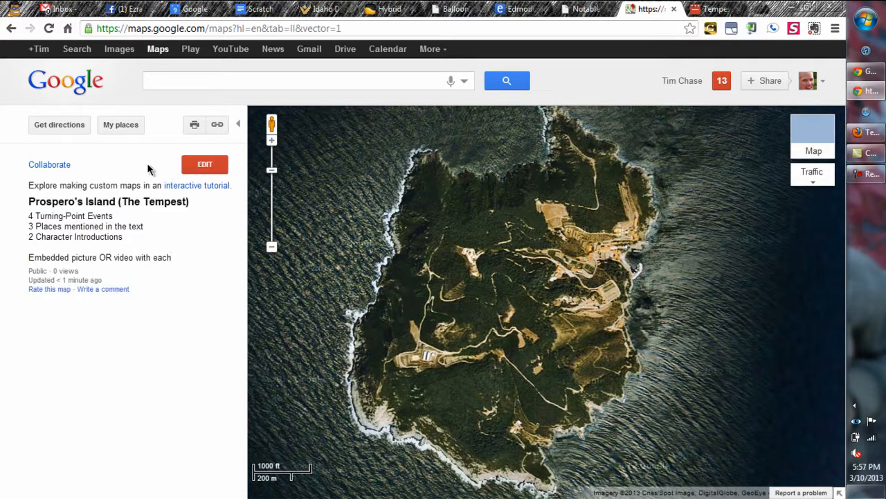
- Reopen the map for editing while following the interactive tutorial to its drawing tools instructions, and close the tutorial
click(195, 187)
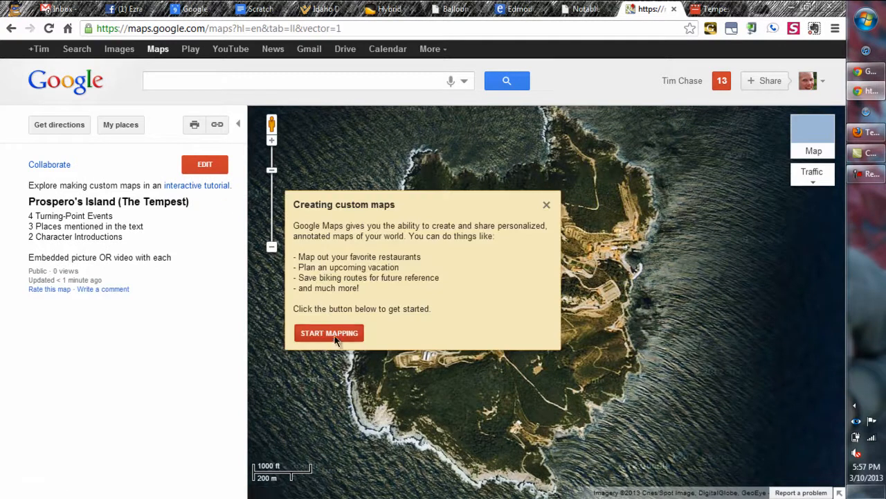
click(334, 338)
click(204, 164)
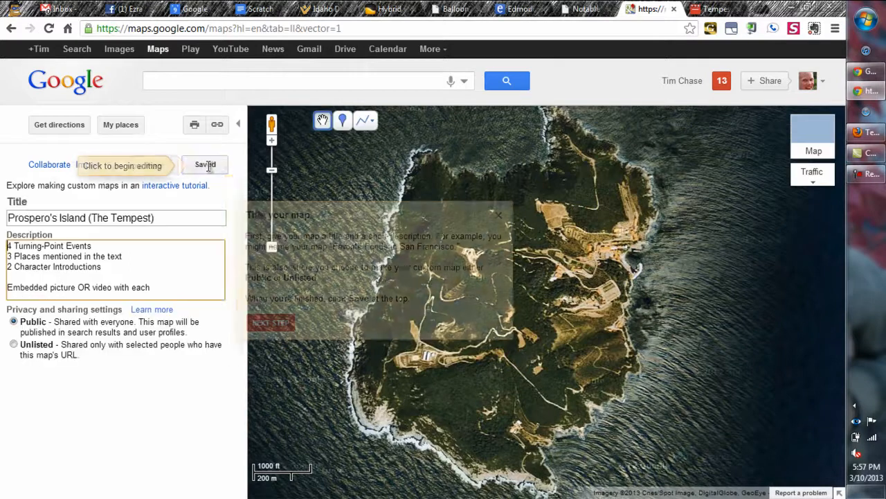
click(271, 322)
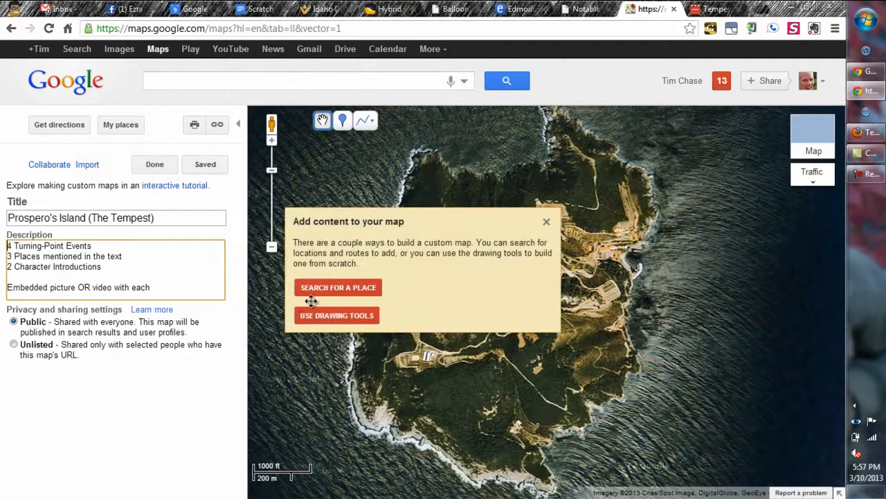
click(329, 316)
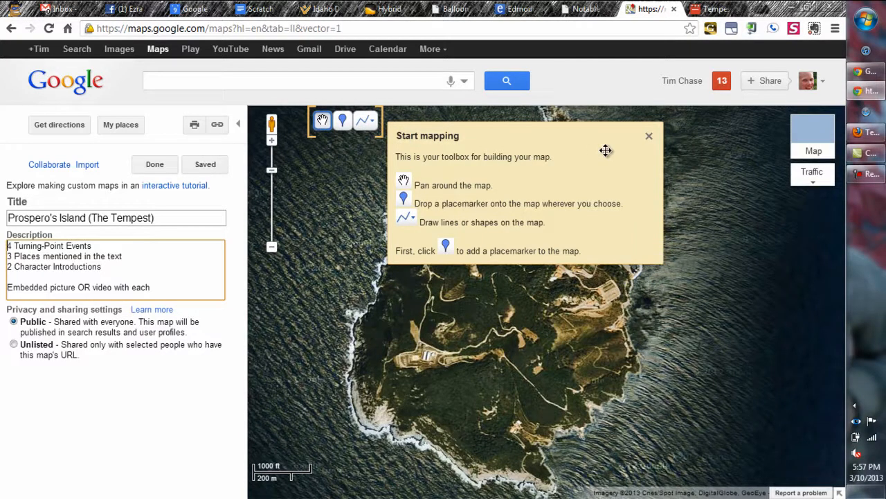
click(649, 137)
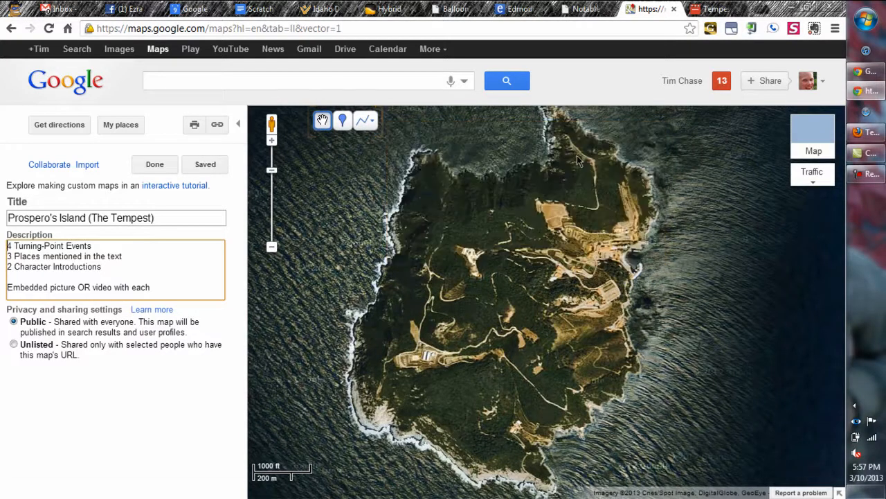
- Add a placemark on Gorgona's east side, just inland from the small harbor
click(342, 122)
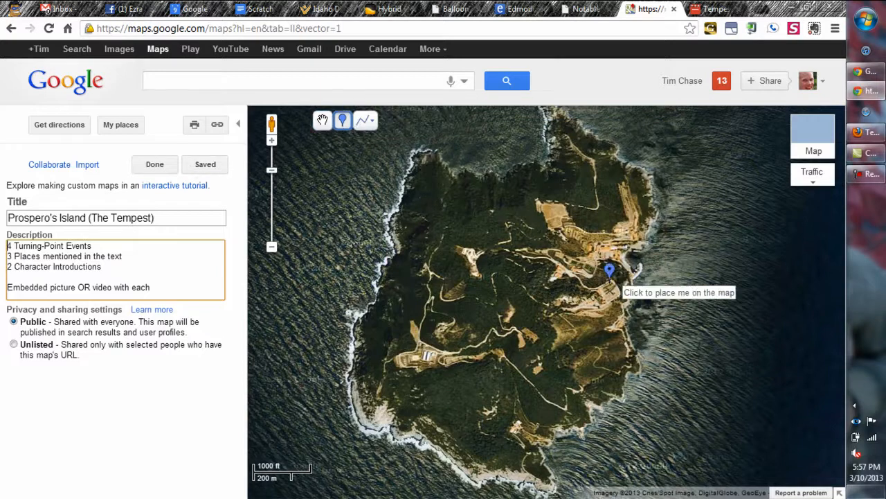
click(605, 280)
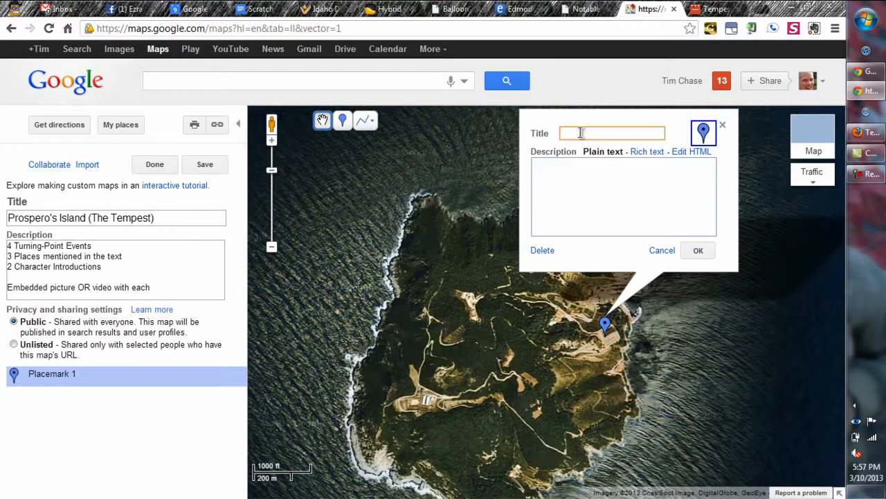
- Capture the paused Tempest video frame as a selection screenshot for upload with FireShot, framing the picture from its upper edge to the playback bar
click(711, 10)
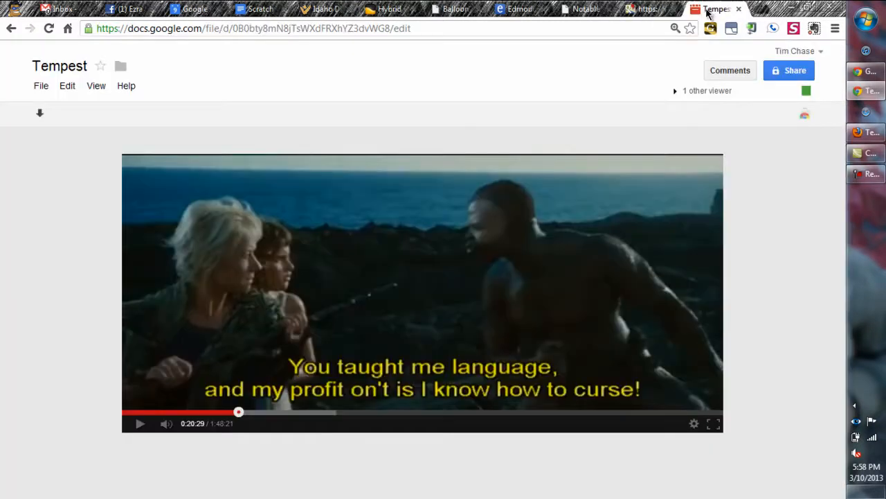
click(794, 29)
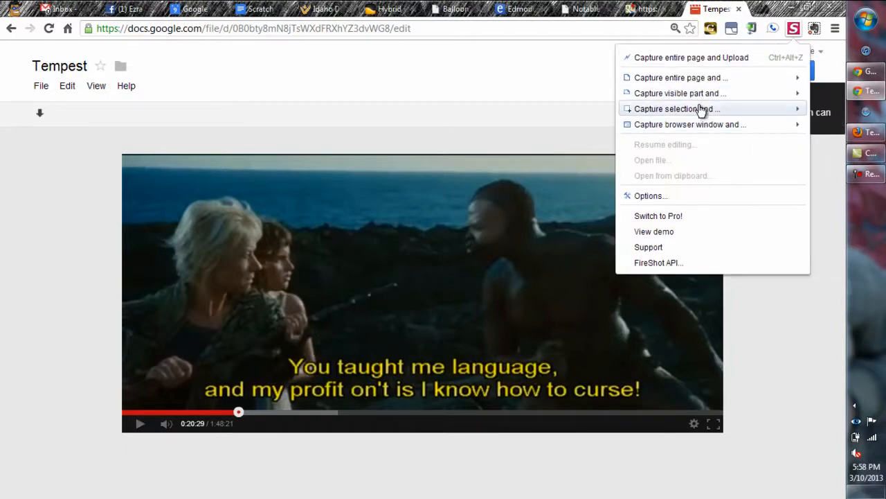
mouse_move(702, 111)
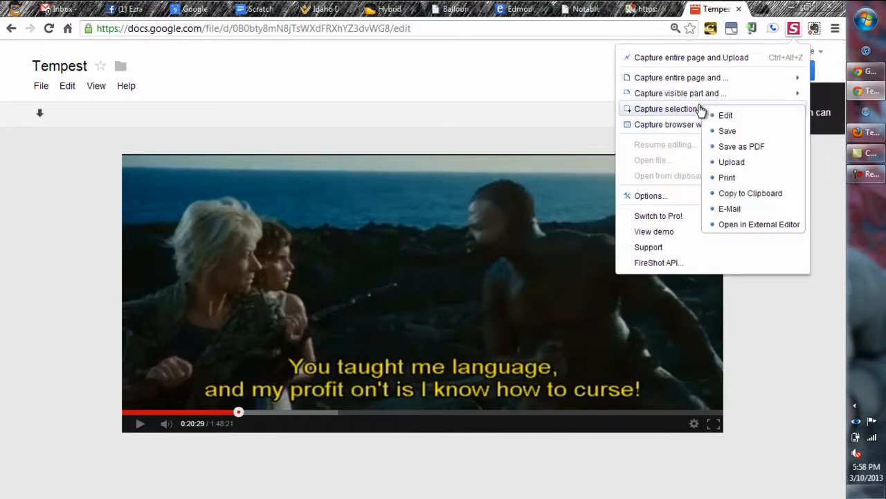
click(733, 162)
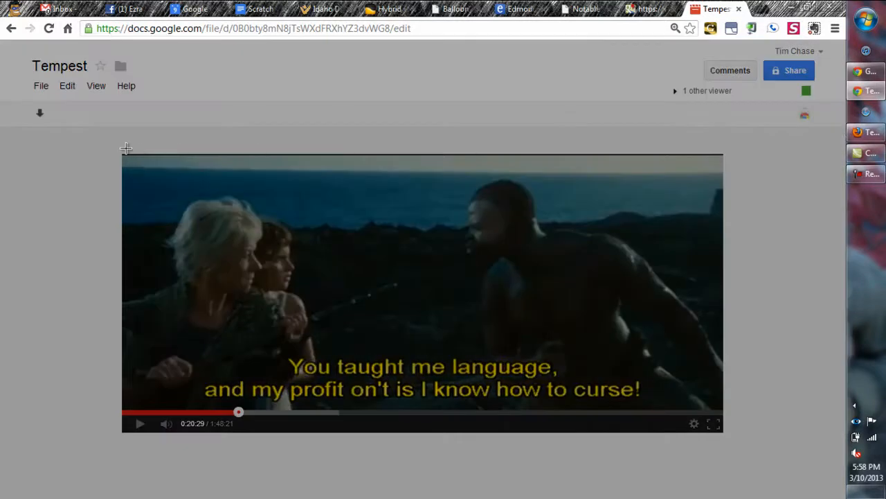
drag(120, 151, 723, 413)
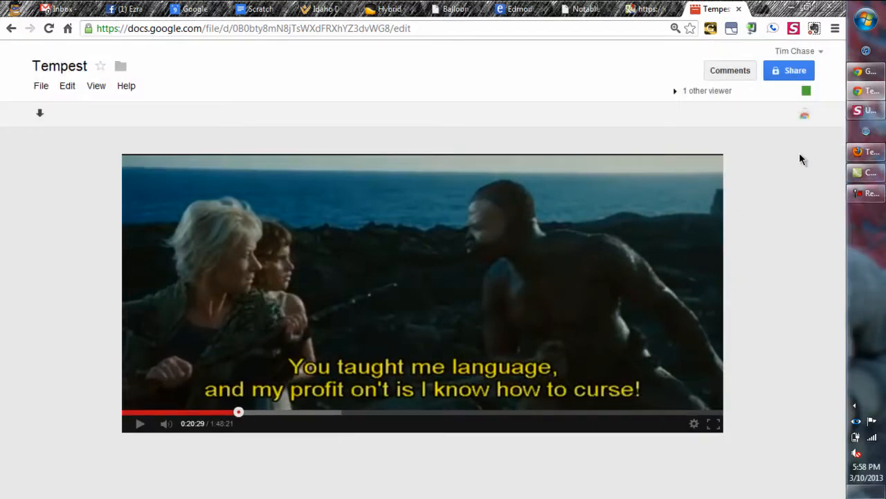
- Upload the captured frame anonymously to EasyCaptures, copy the image's direct link, and close the upload results
click(867, 110)
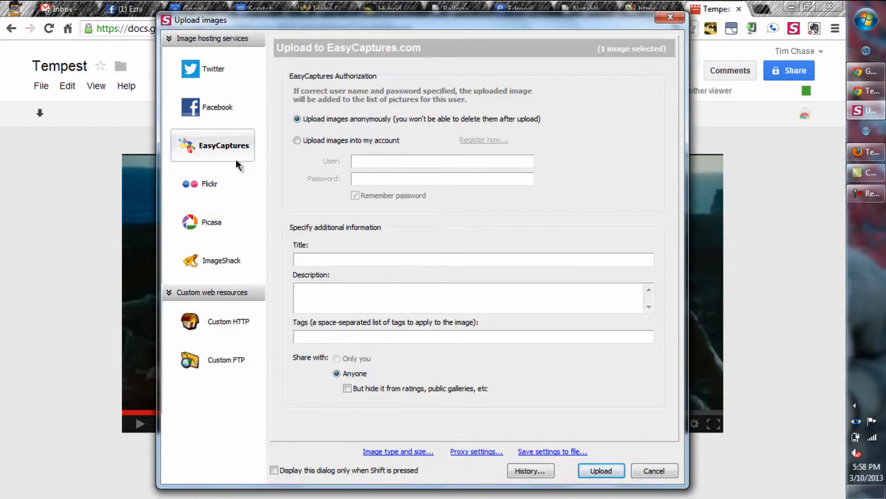
click(599, 471)
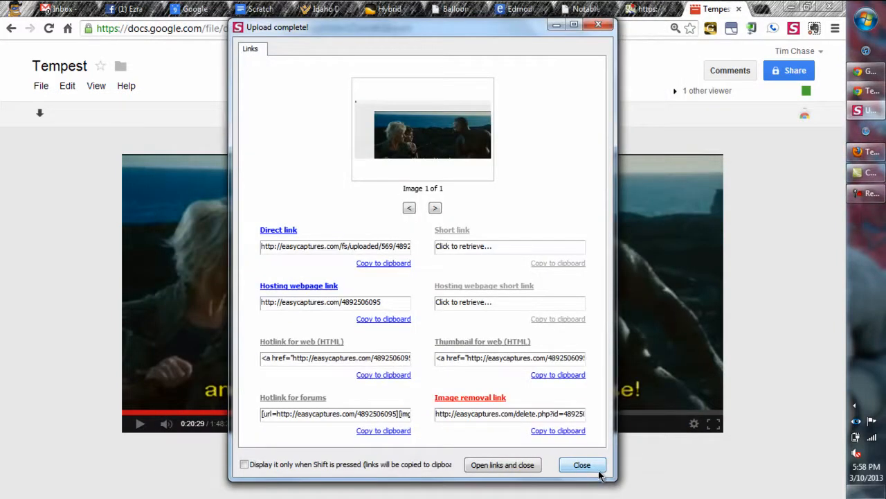
click(309, 247)
key(ctrl+c)
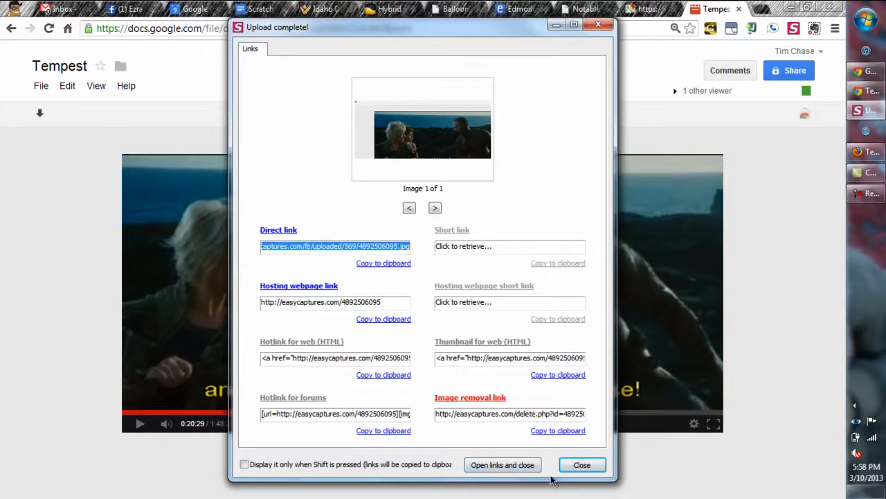
click(587, 468)
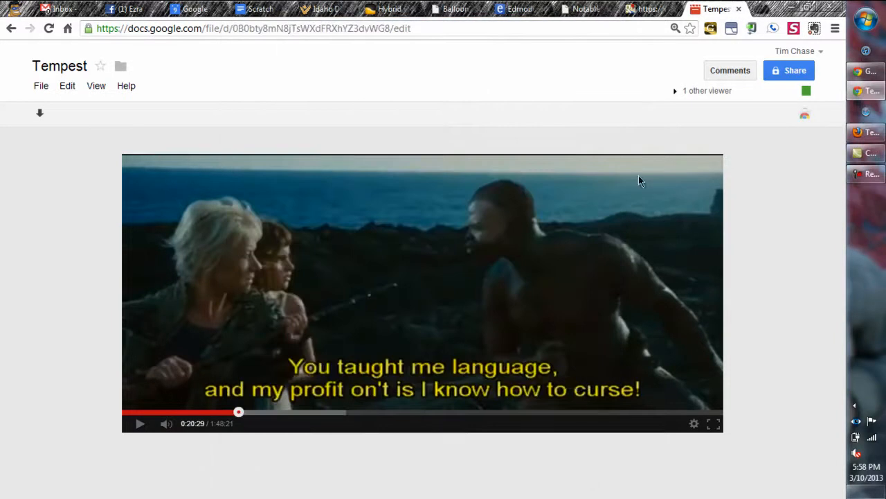
- Switch the new placemark's description to rich text, embed the uploaded image from the copied link, and place the cursor above it
click(649, 9)
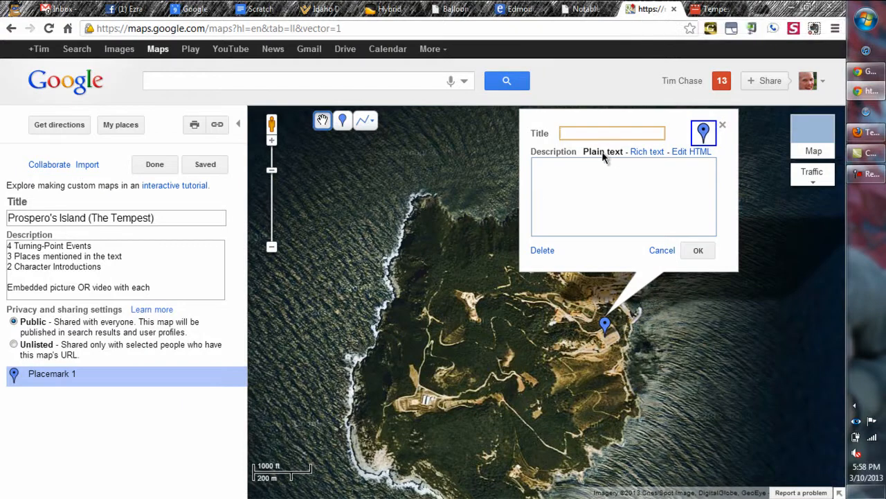
click(644, 153)
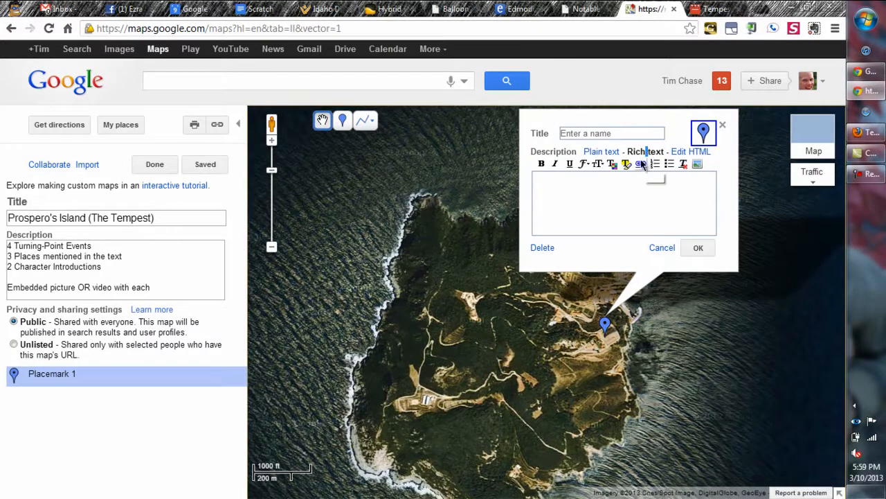
click(697, 164)
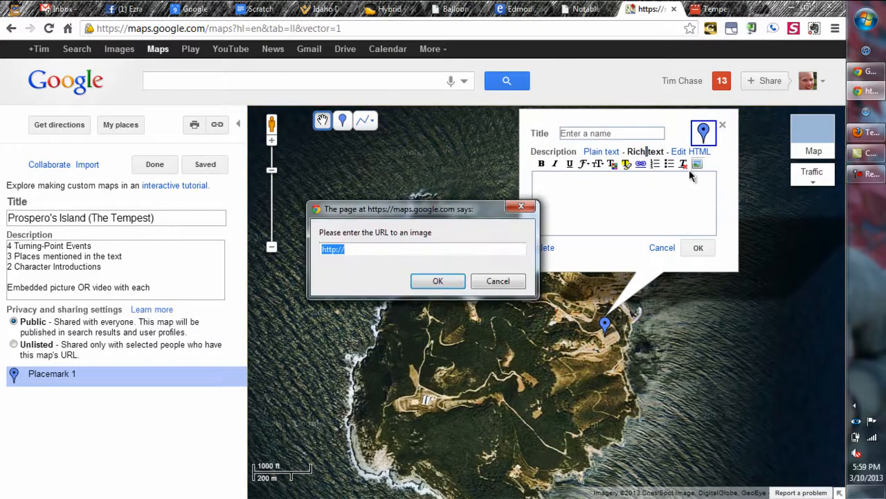
key(ctrl+v)
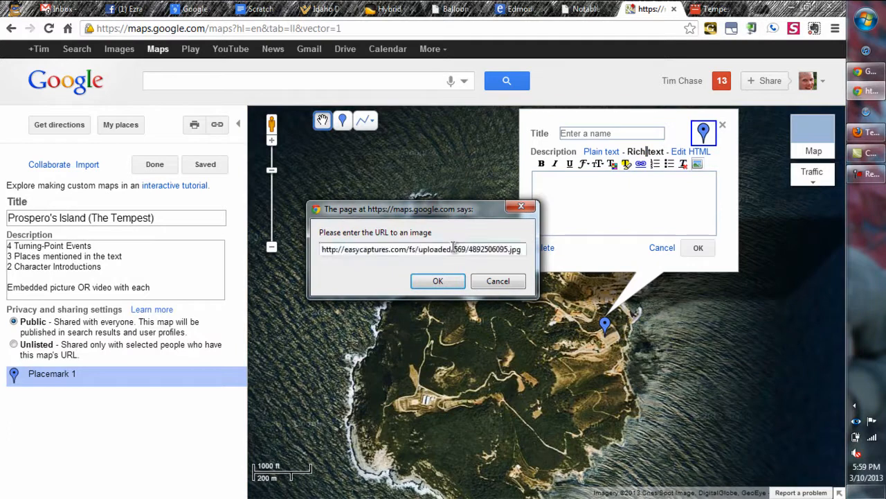
click(437, 280)
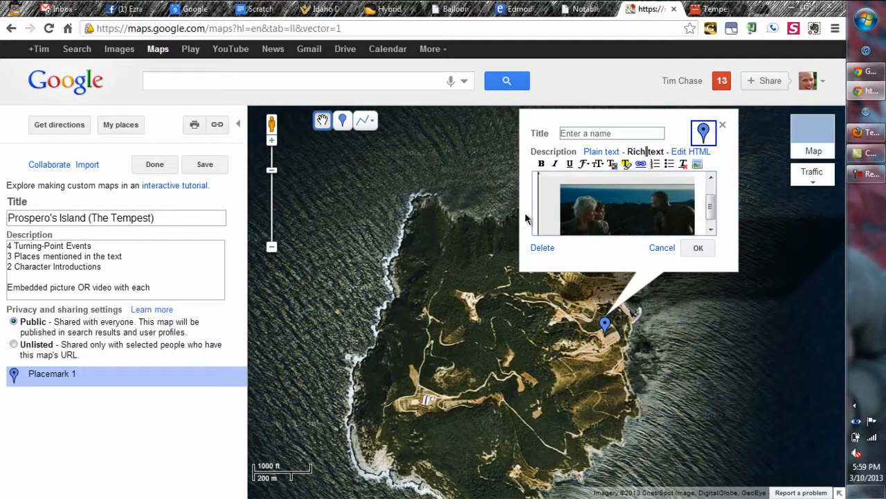
key(Up)
- Search the web for "you taught me language and my profit on't is i know how to curse" and open the No Fear Shakespeare result
click(713, 9)
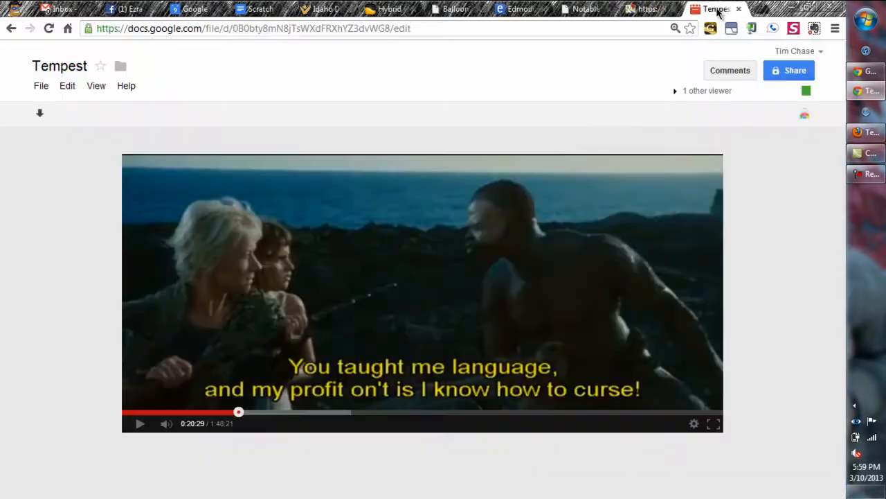
click(762, 10)
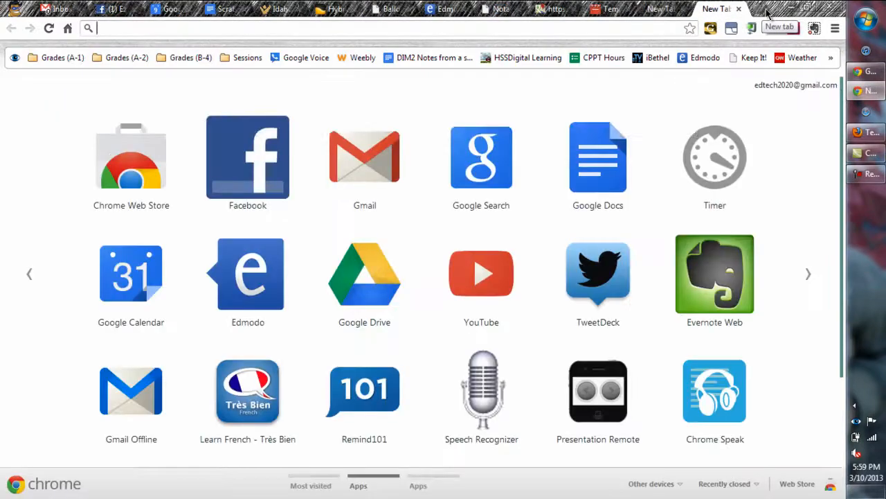
text(you taught)
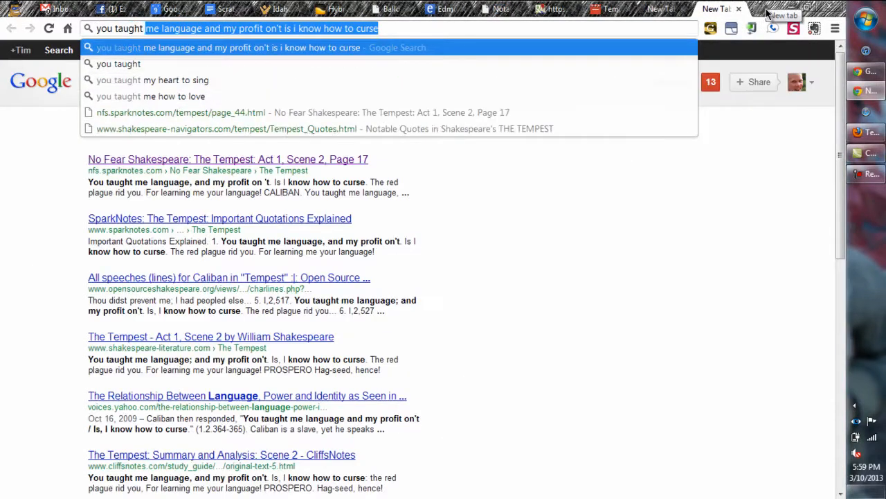
click(360, 46)
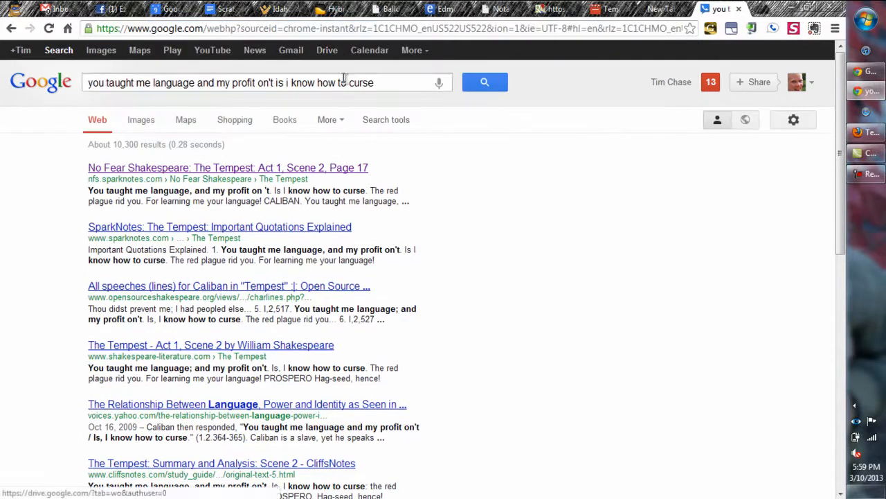
click(298, 169)
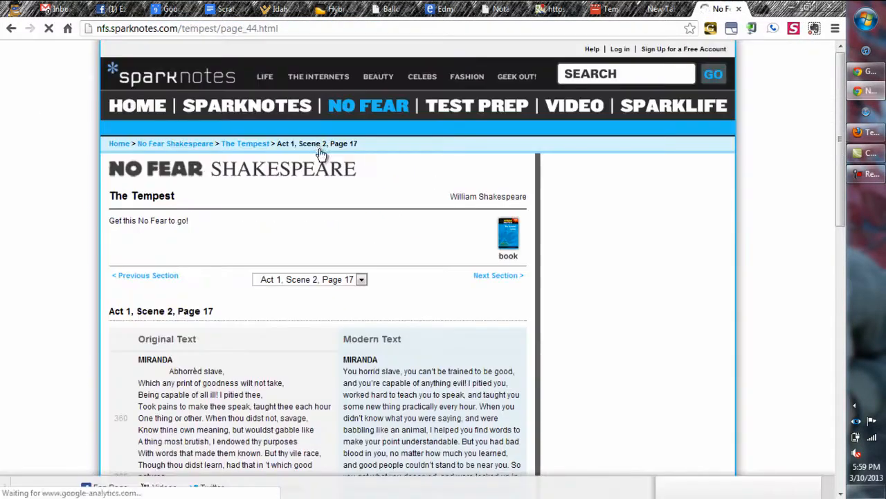
- Copy Caliban's "You taught me language" lines in the original text into the placemark description above the picture, prefixed with "Caliban:"
scroll(232, 236, down, 3)
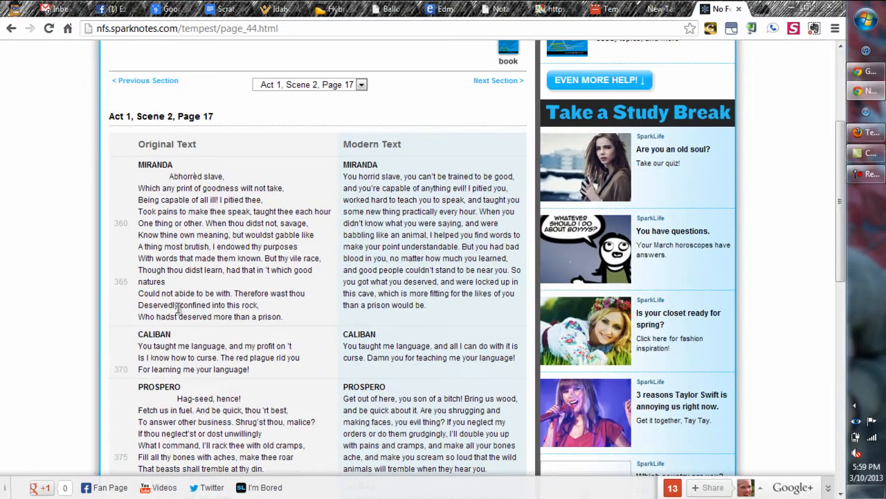
scroll(178, 308, down, 1)
drag(262, 307, 137, 284)
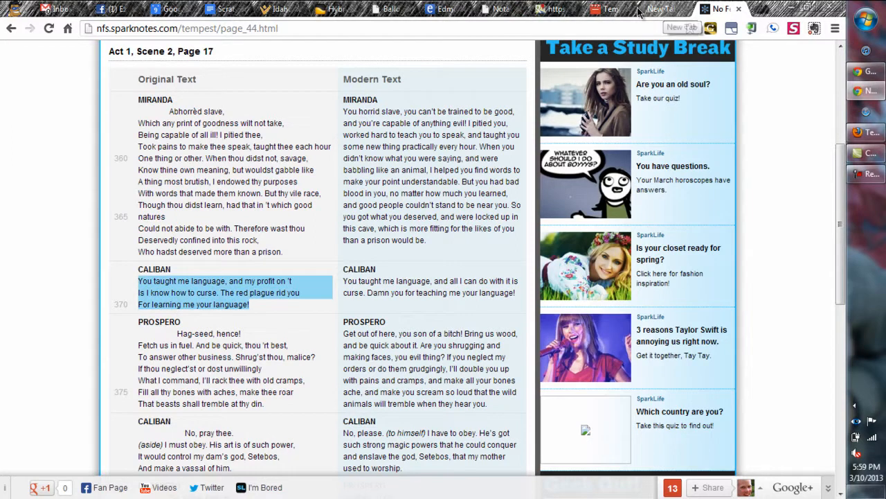
click(554, 10)
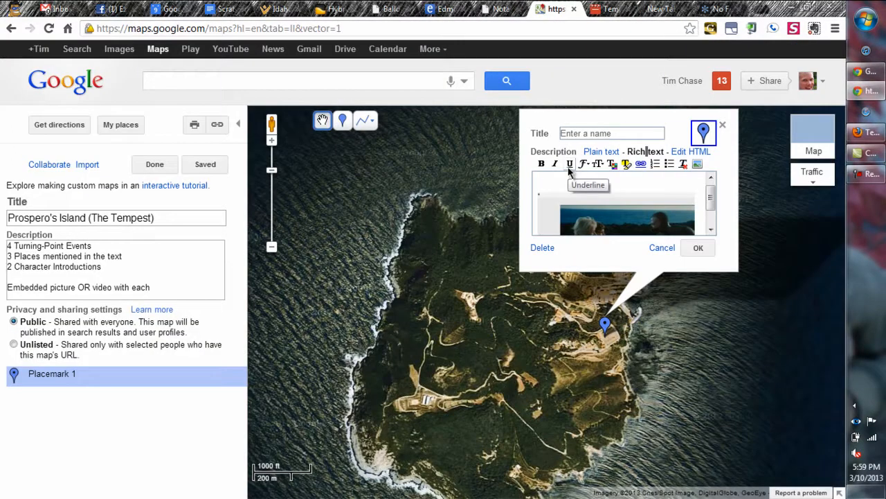
text(Calib)
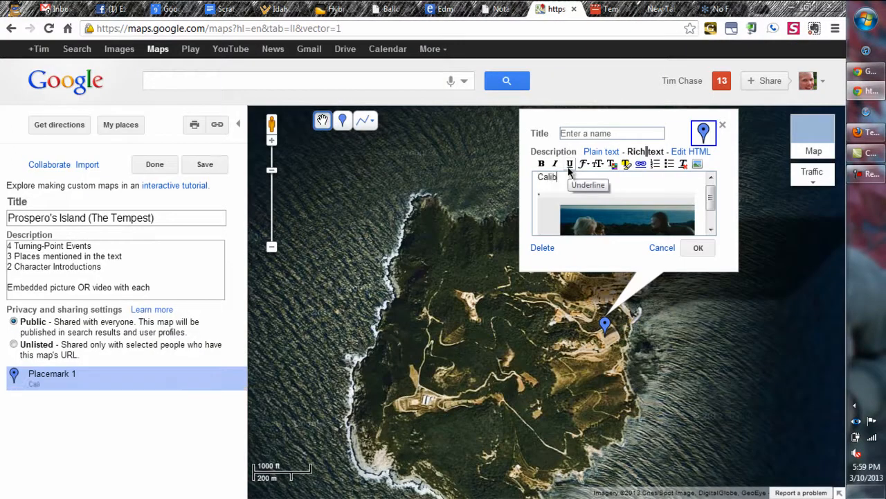
text(an)
text(: You taught me language, and my profit on 't Is I know how to curse. The red plague rid you For learning me your language!)
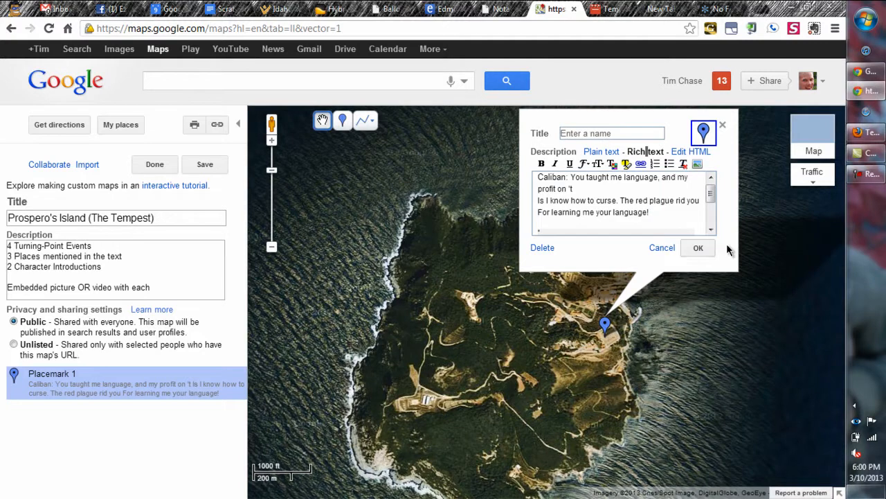
- Insert the page heading "Act 1, Scene 2, Page 17", copied from the SparkNotes page, above Caliban's quote in the description
key(Home)
key(Return)
key(Up)
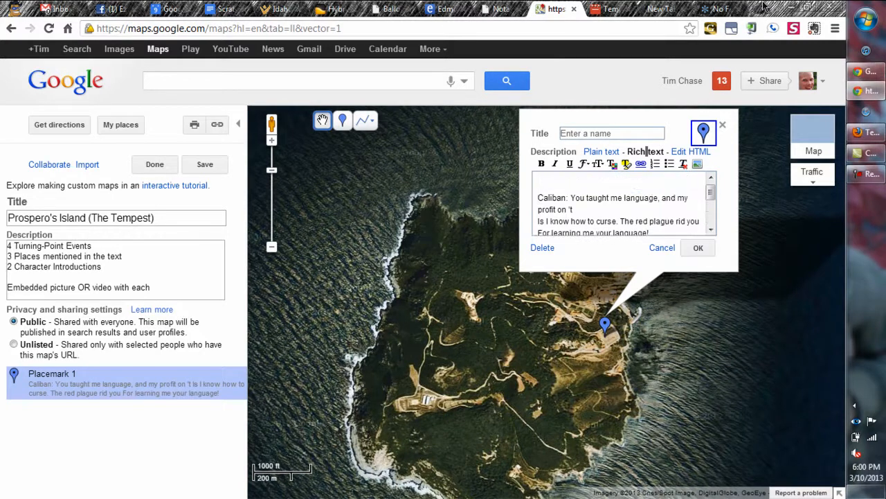
click(706, 11)
drag(214, 52, 109, 56)
key(ctrl+c)
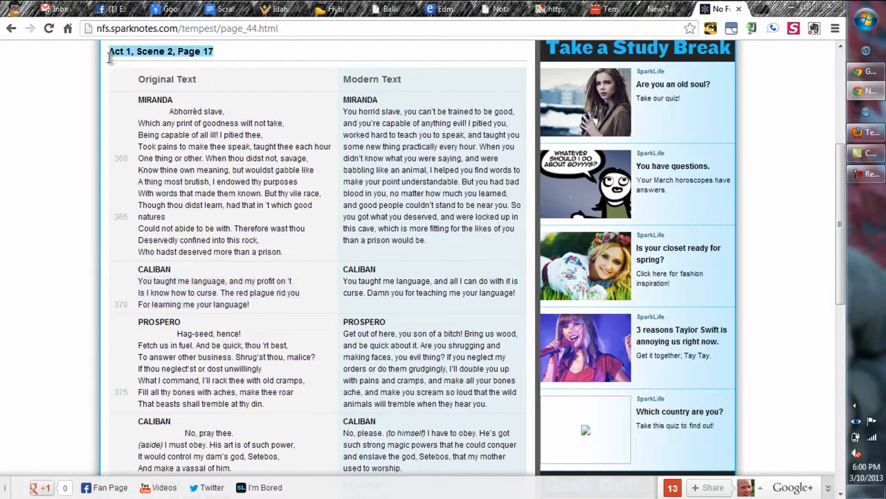
click(553, 9)
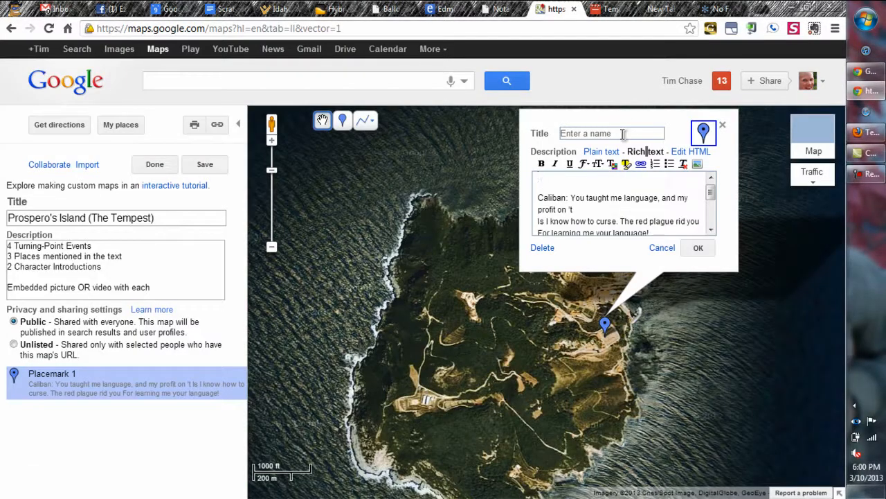
key(ctrl+v)
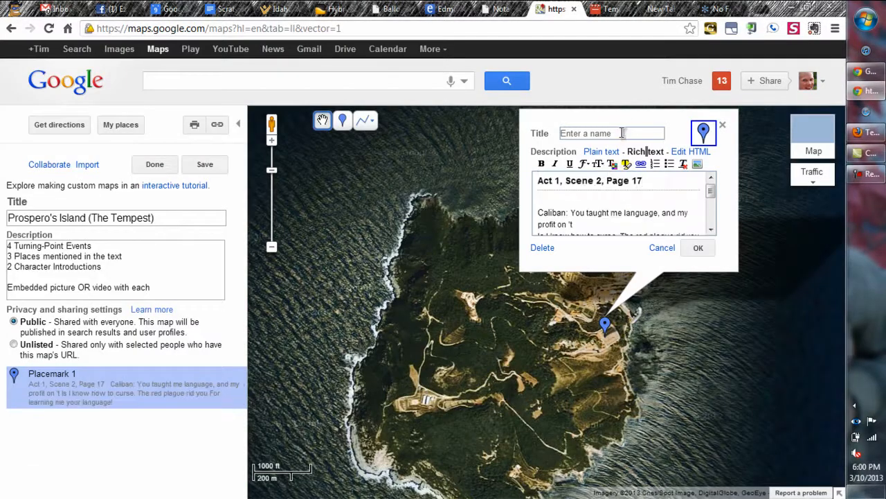
- Title the placemark "Introducing CALIBAN"
click(621, 133)
text(I)
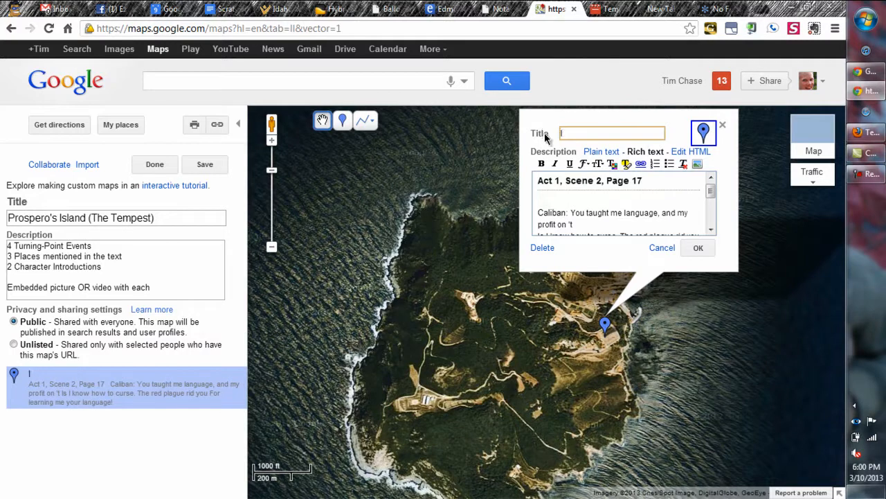
text(ntroducint )
text(CAl)
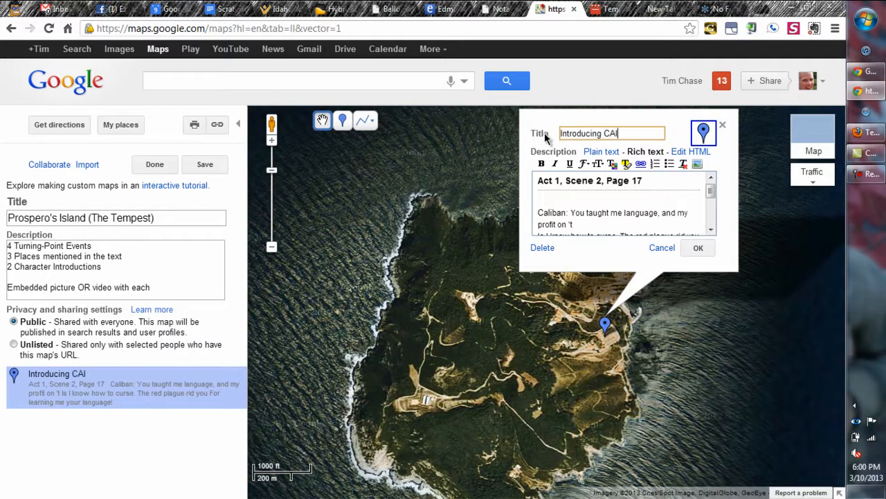
text(IBAN)
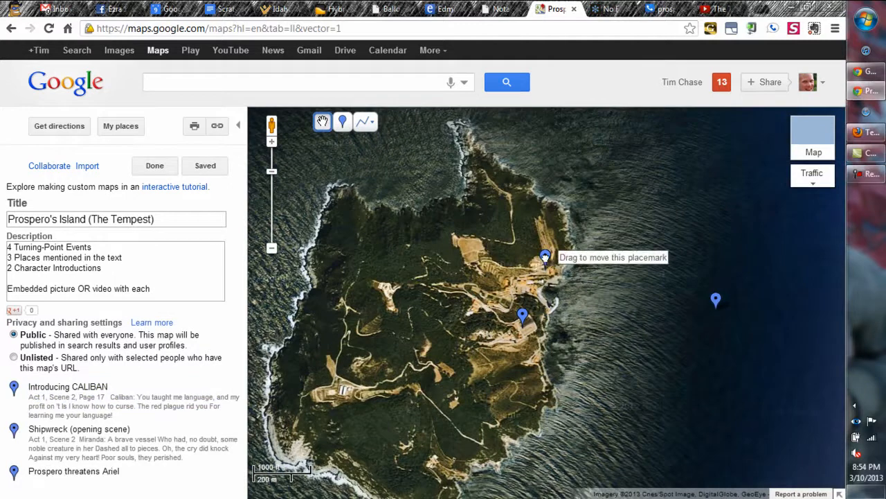
- Copy Ariel's "Pardon, master" lines from the original text on SparkNotes into the description of the "Prospero threatens Ariel" placemark
click(545, 258)
click(545, 194)
click(607, 9)
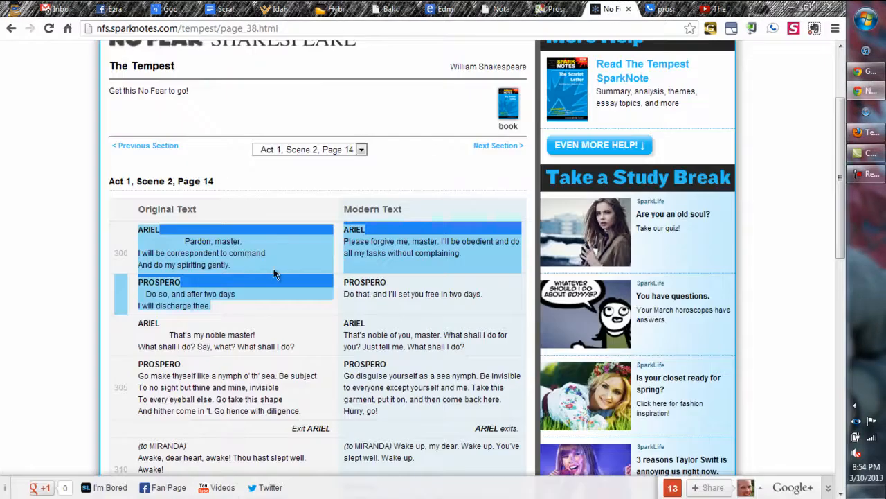
click(282, 323)
drag(234, 306, 141, 232)
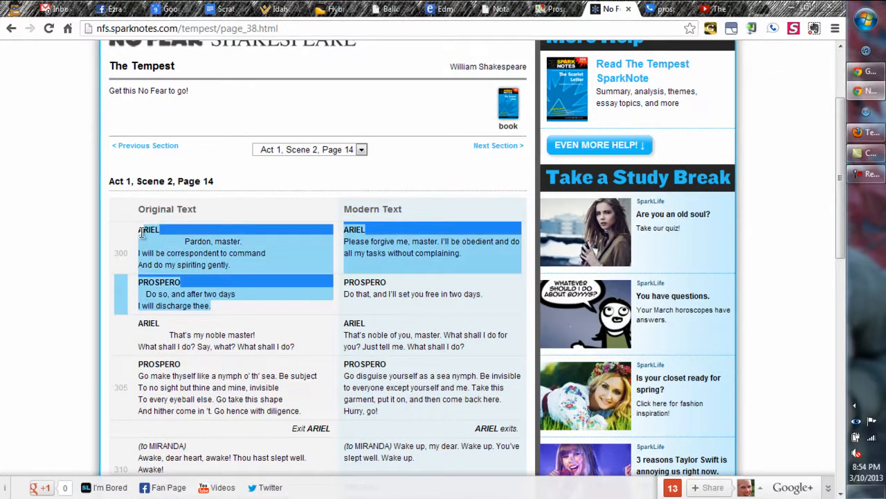
click(238, 270)
drag(234, 263, 148, 232)
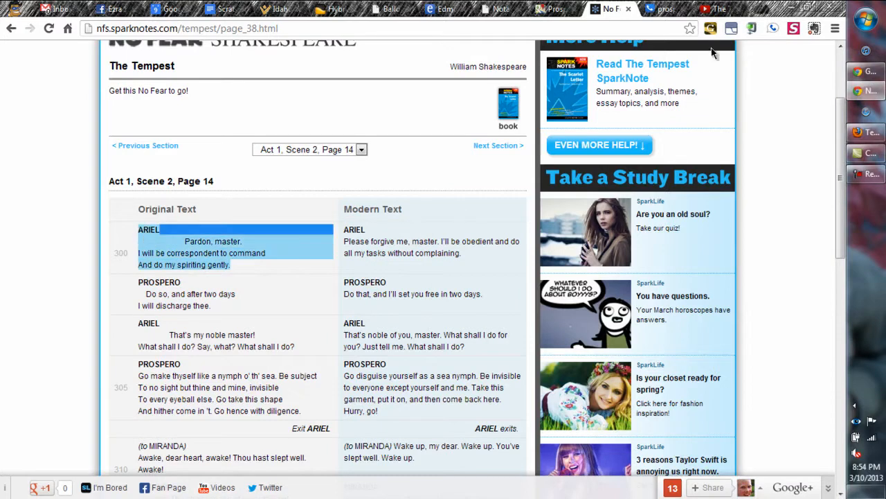
click(552, 11)
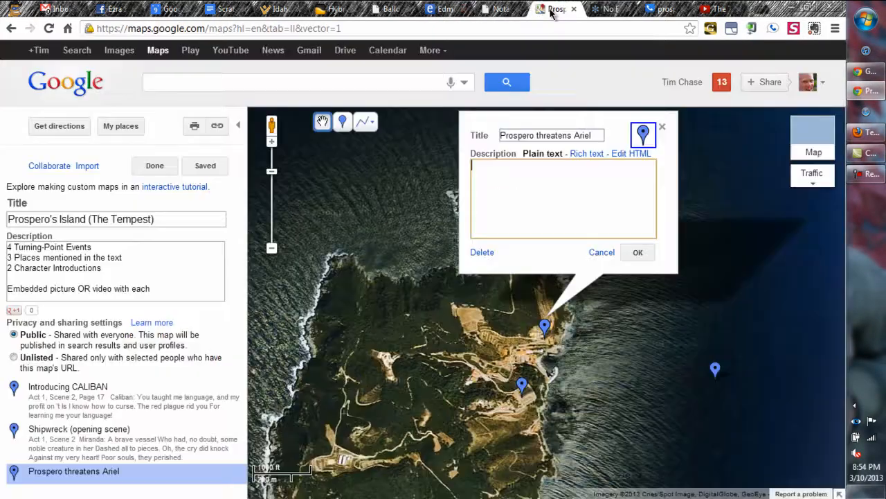
click(519, 169)
text(ARIEL Pardon, master. I will be correspondent to command And do my spiriting gently.)
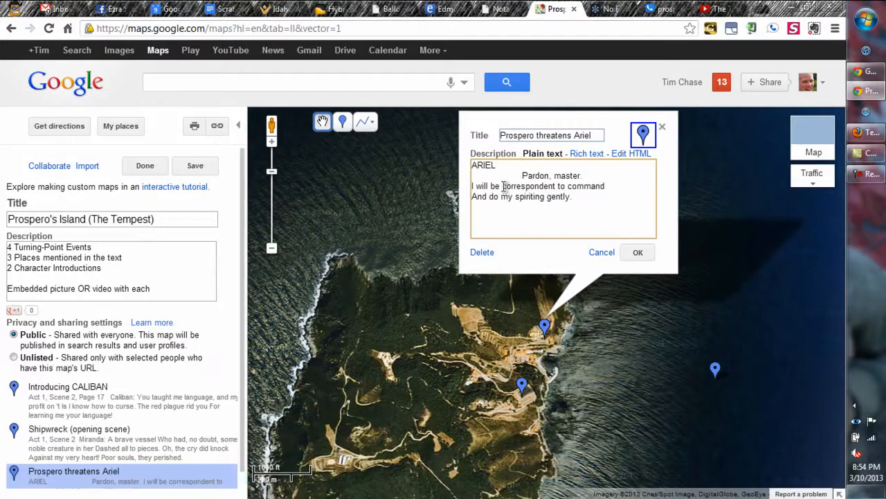
- Copy Prospero's reply "Do so, and after two days I will discharge thee." from SparkNotes below Ariel's lines in the placemark description
click(604, 11)
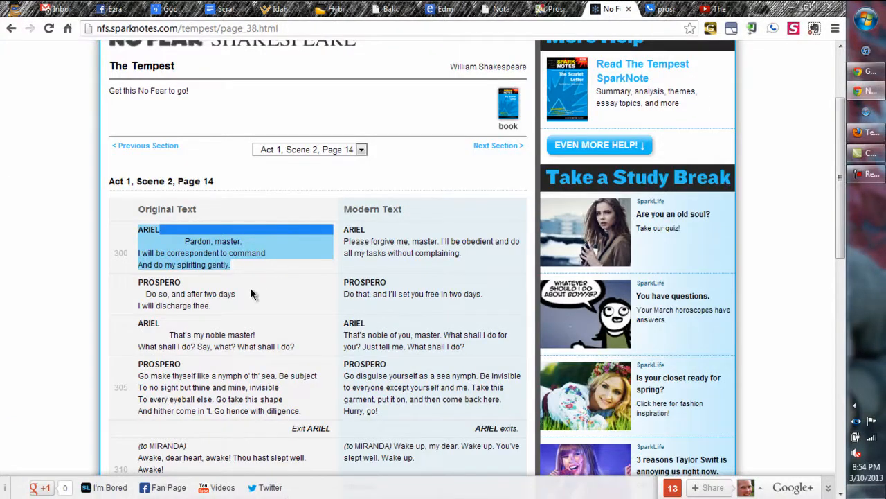
click(215, 295)
drag(218, 311, 137, 284)
key(ctrl+c)
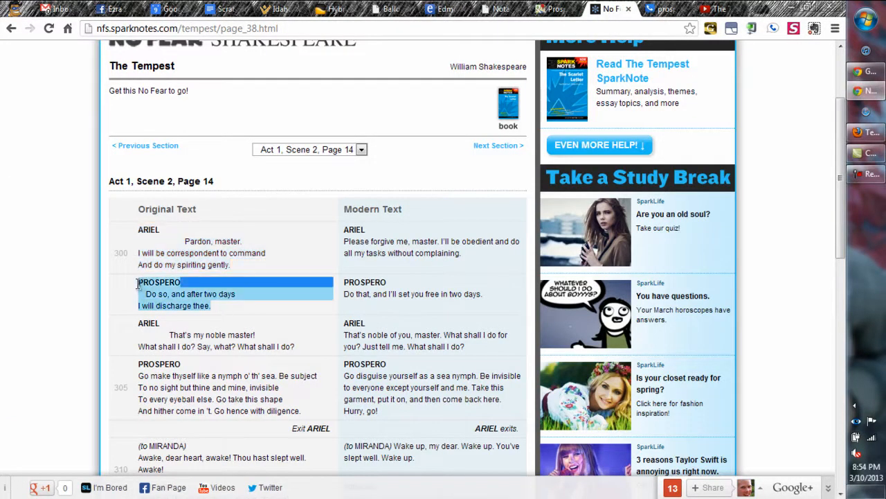
click(554, 9)
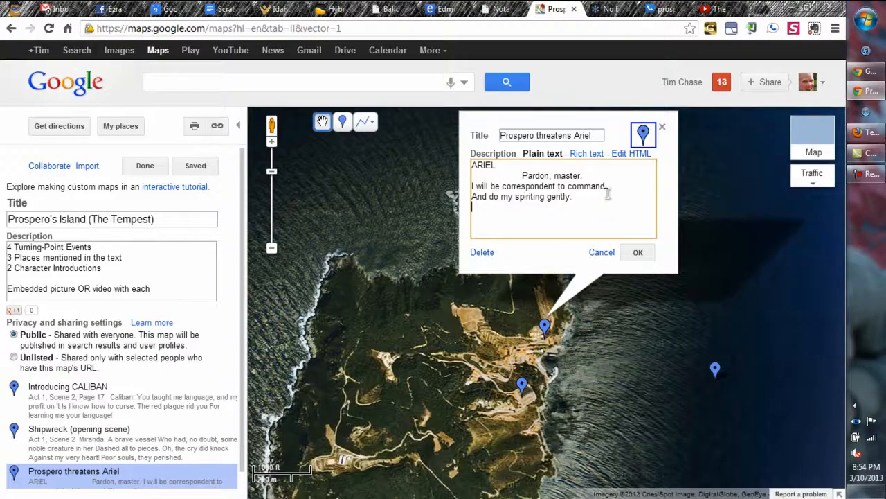
key(ctrl+v)
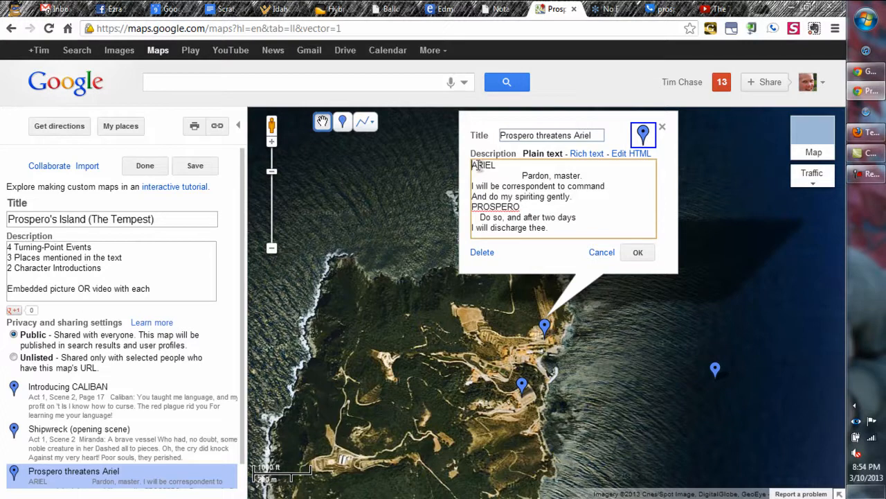
- Insert the heading "Act 1, Scene 2", copied from the SparkNotes page, above Ariel's lines with a blank line between
key(Return)
key(Return)
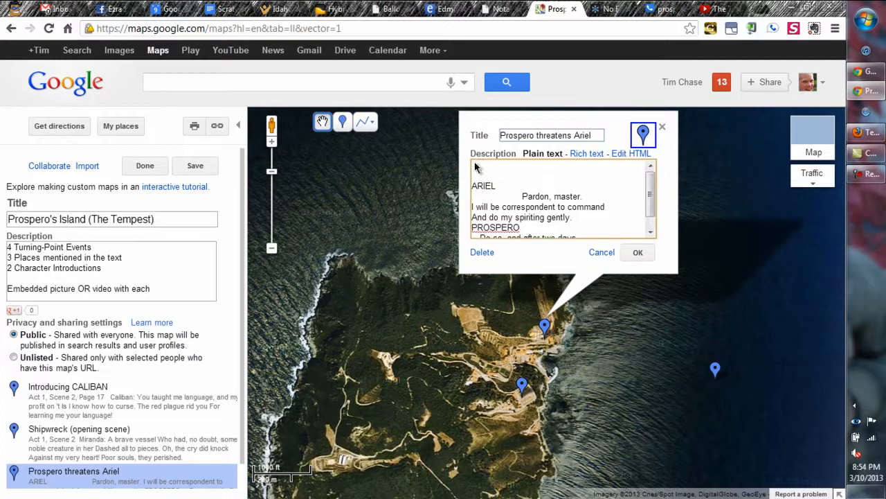
click(610, 11)
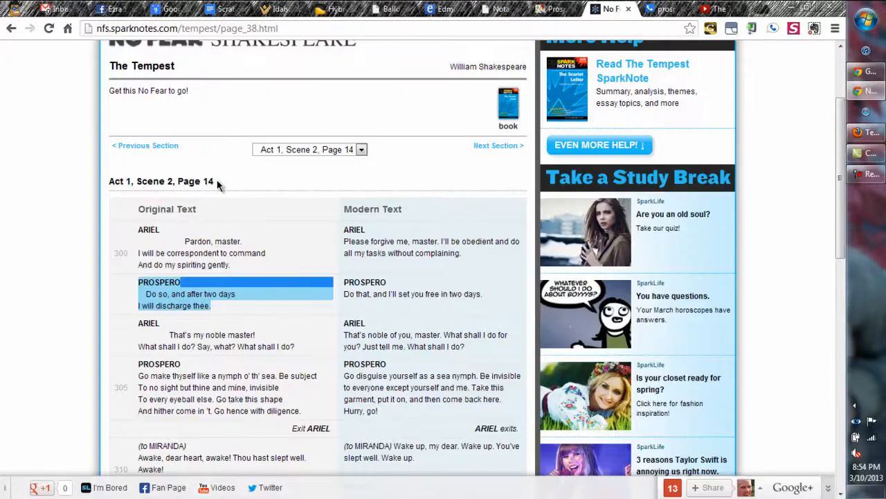
drag(172, 183, 115, 174)
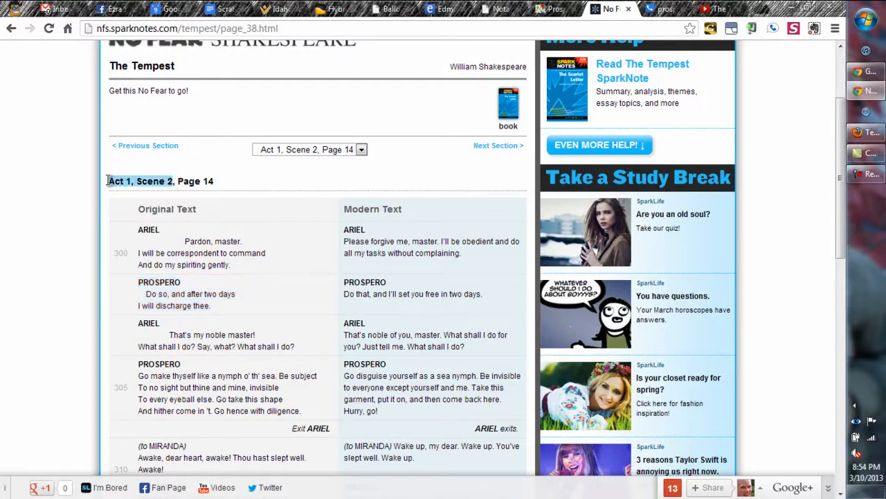
click(556, 9)
text(Act 1, Scene 2)
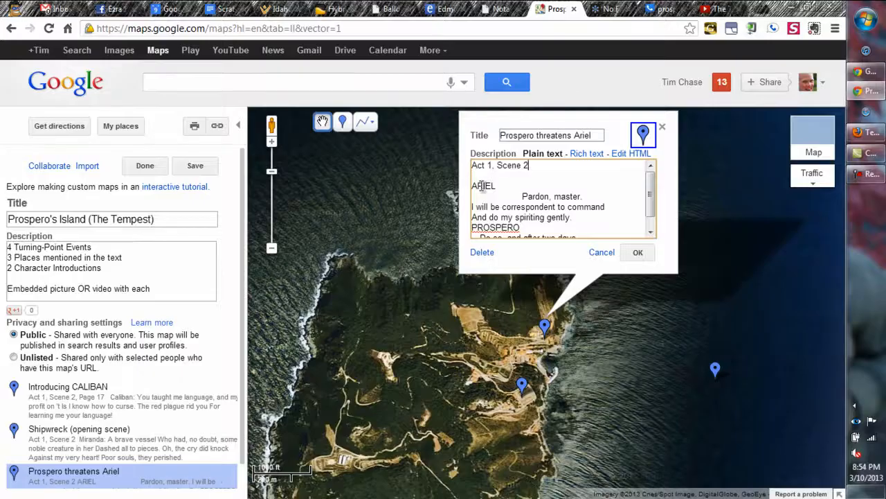
- Switch the placemark description to rich text and add blank space below Prospero's last line
click(651, 233)
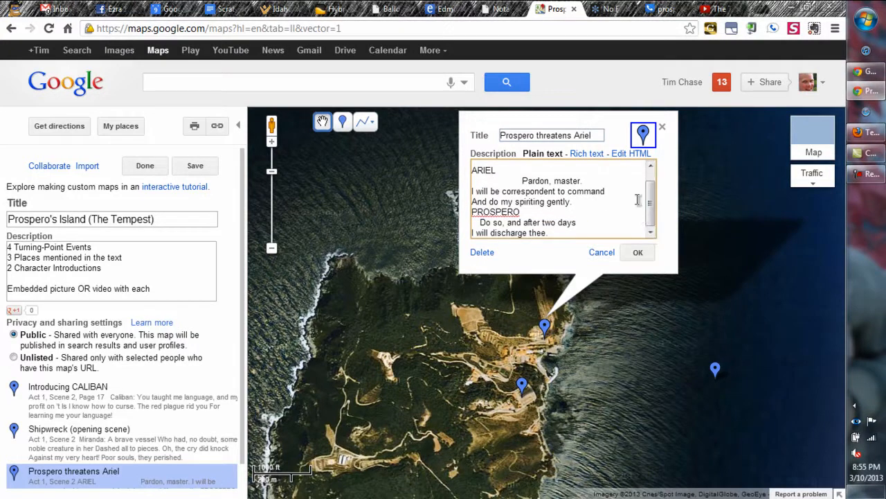
click(586, 153)
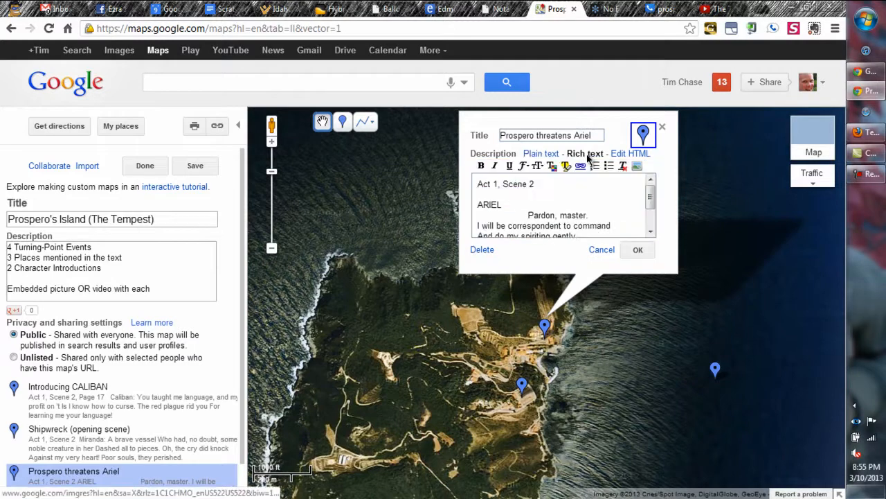
drag(650, 198, 650, 214)
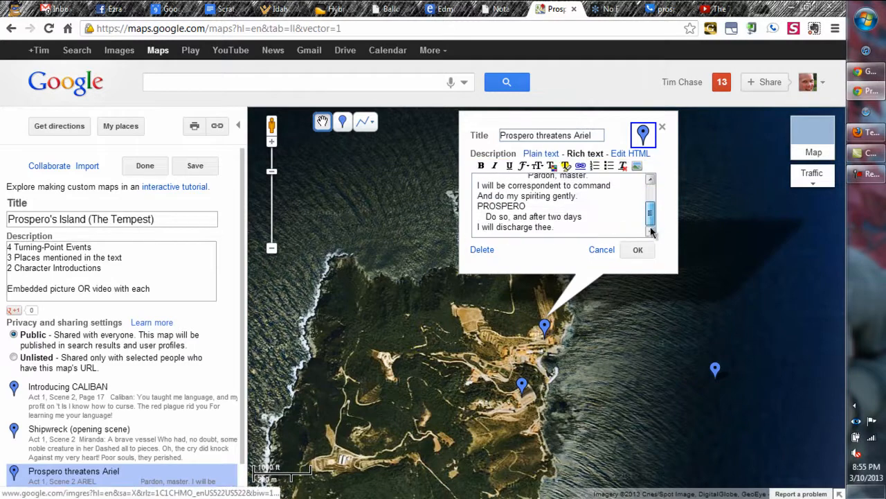
click(588, 223)
key(Return)
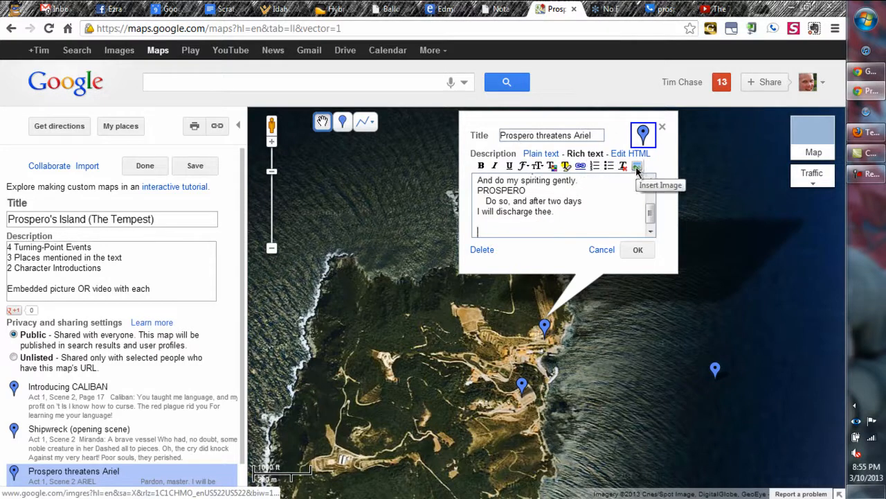
- Open the original Stratford image of blue Ariel beside Prospero from the image search results and copy its web address
click(665, 8)
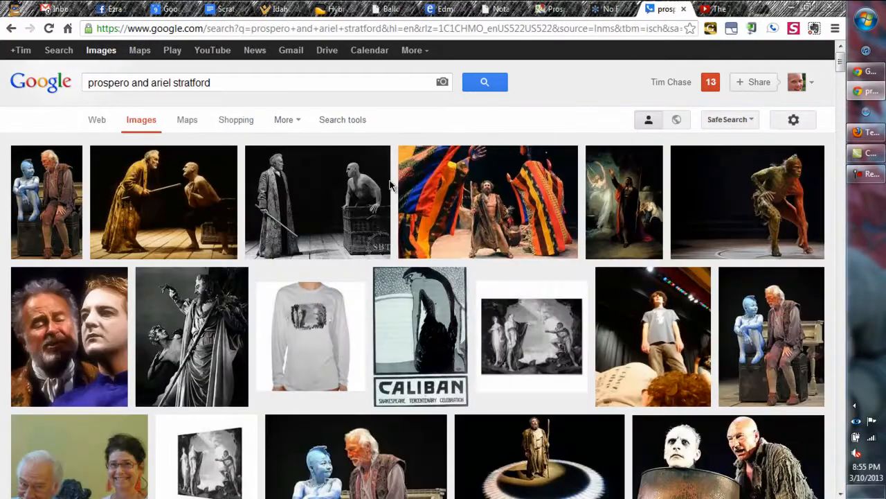
click(49, 202)
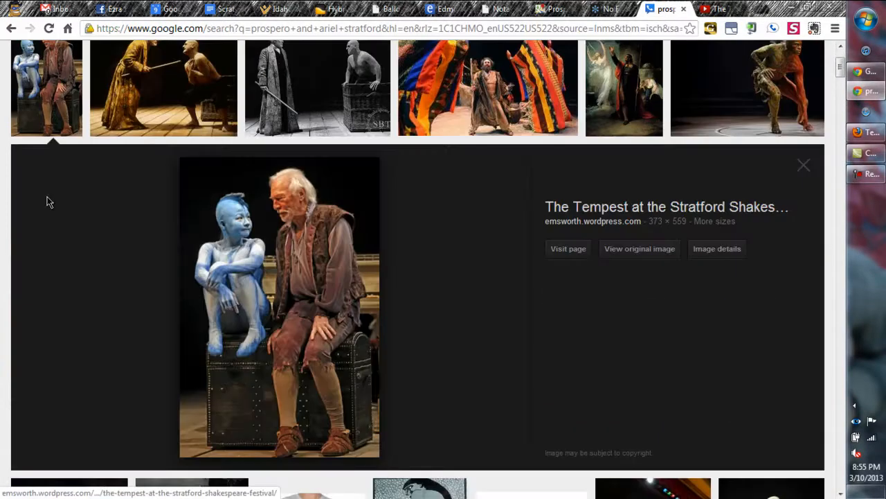
click(642, 252)
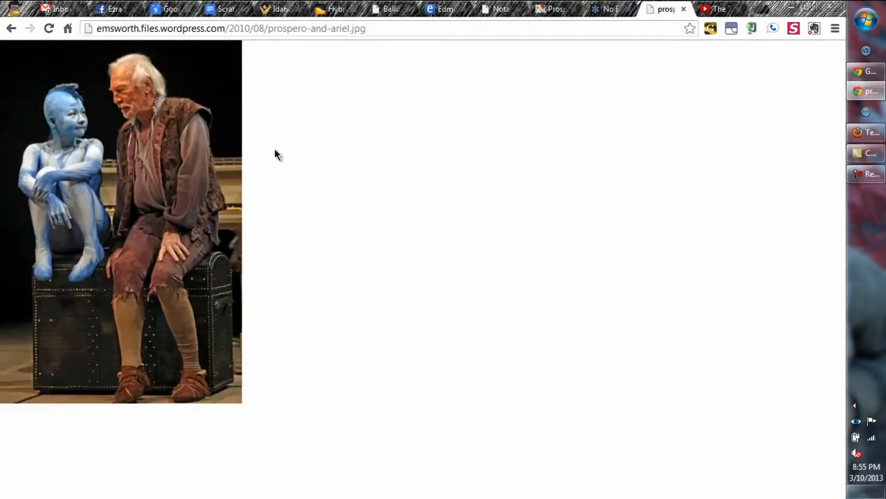
click(274, 29)
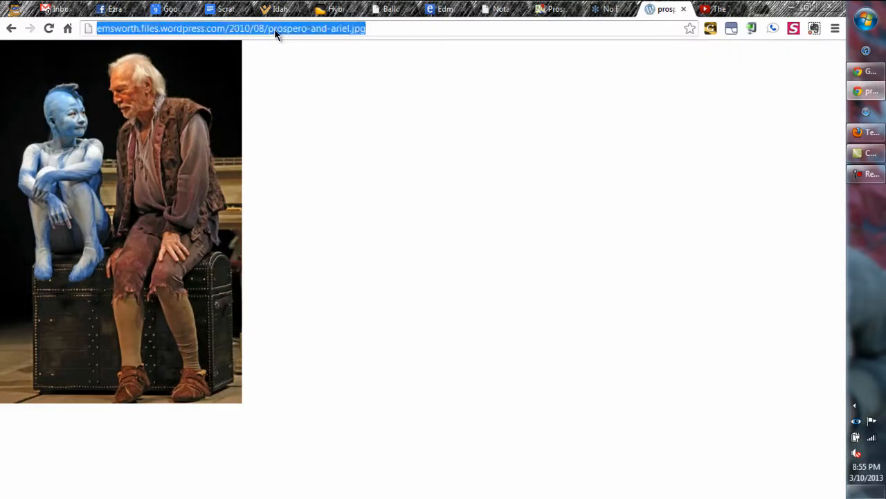
- Insert the copied prospero-and-ariel.jpg image at the end of the description and save the "Prospero threatens Ariel" placemark
click(556, 10)
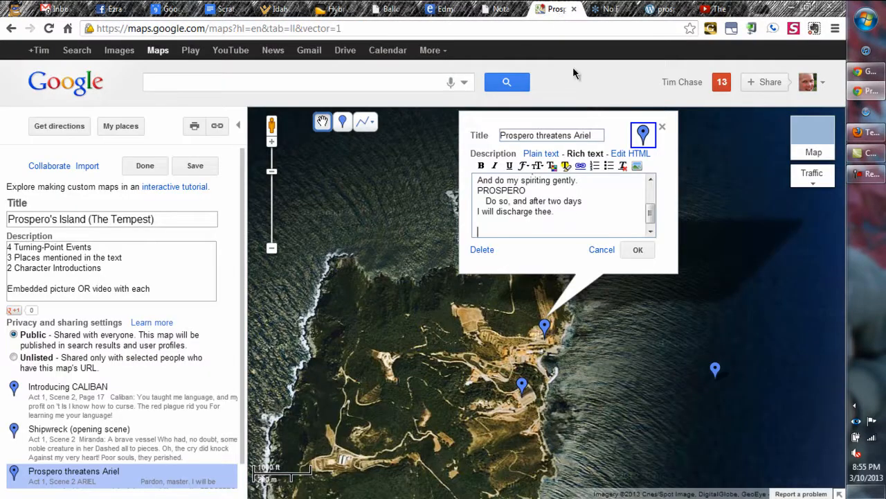
click(637, 165)
key(ctrl+v)
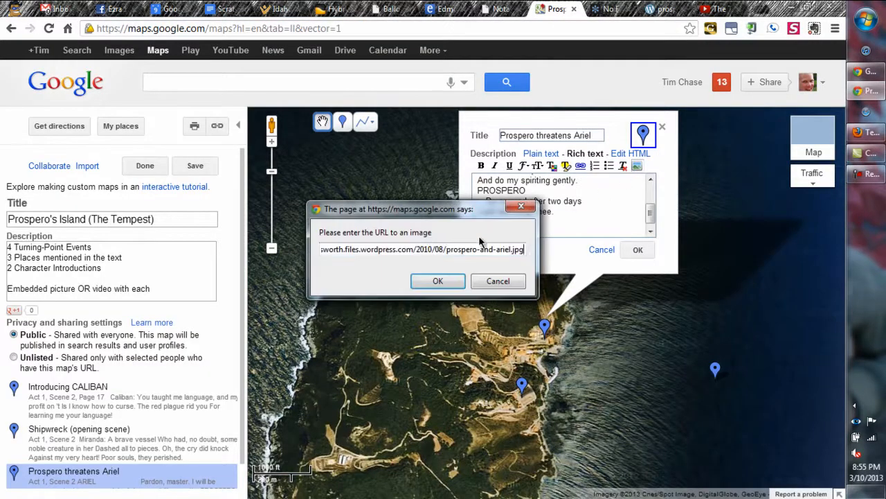
click(437, 281)
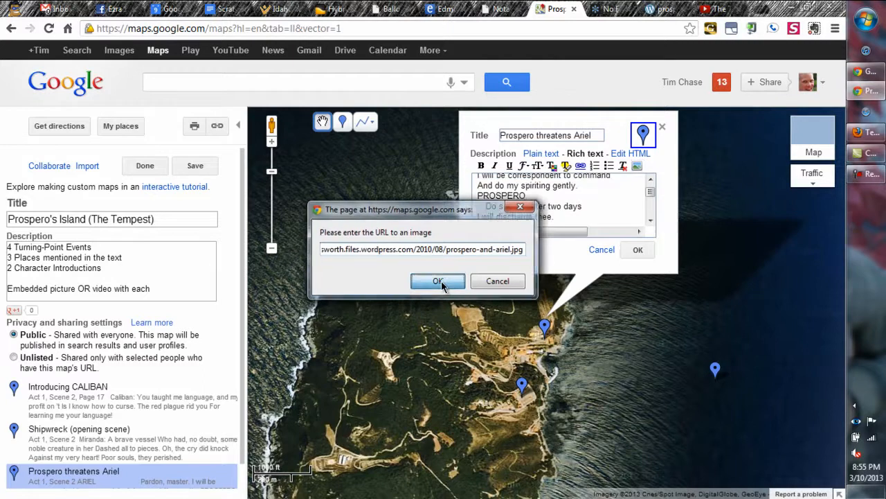
click(636, 252)
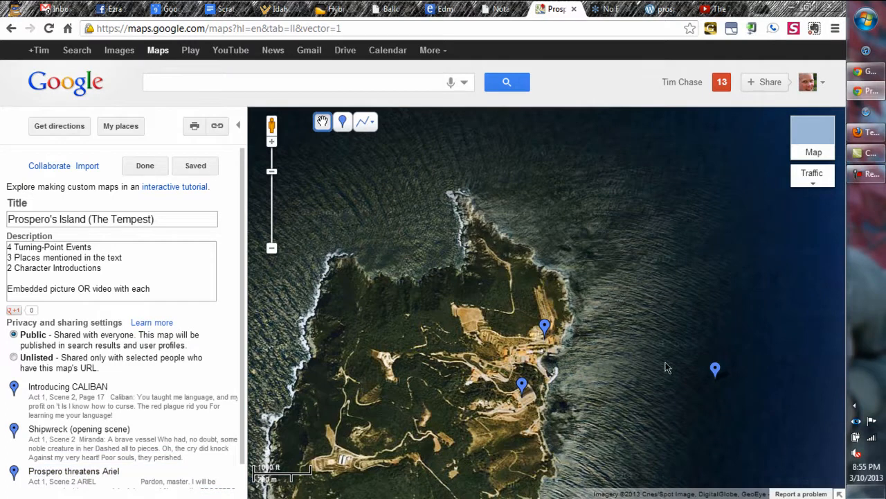
- Review the picture in the "Introducing CALIBAN" placemark, and view the "Shipwreck (opening scene)" description to its end
click(99, 405)
drag(628, 248, 626, 294)
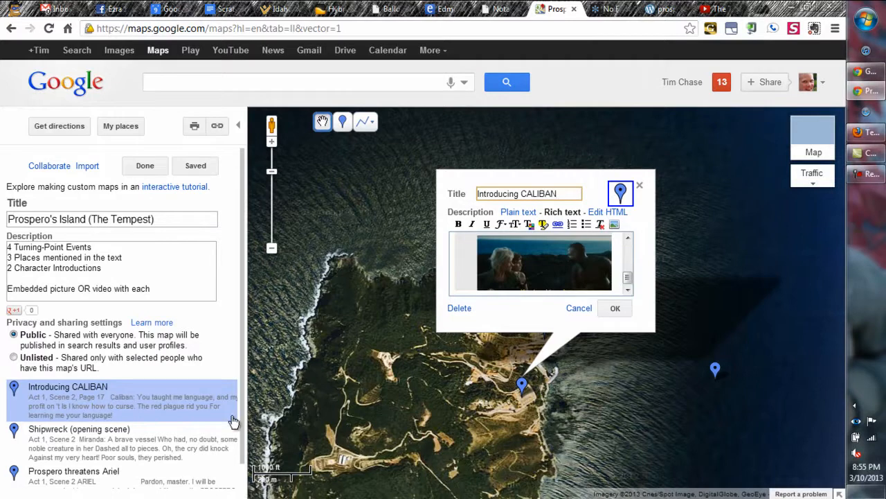
click(177, 440)
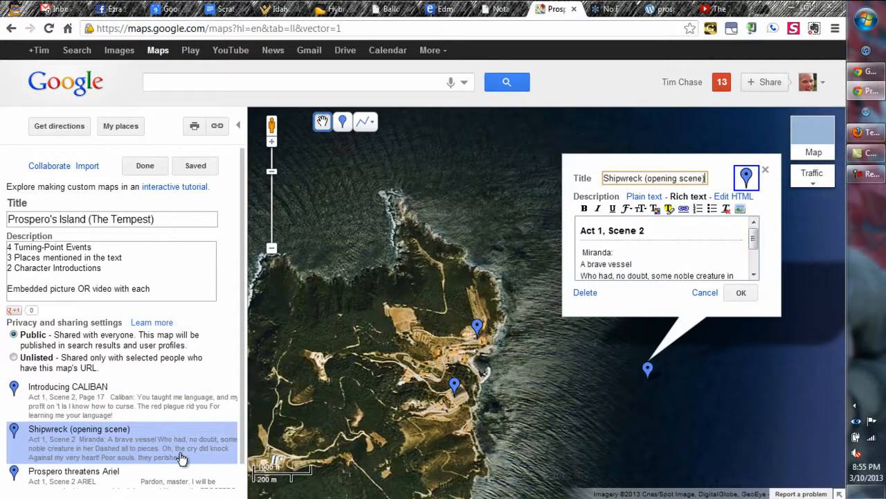
click(754, 275)
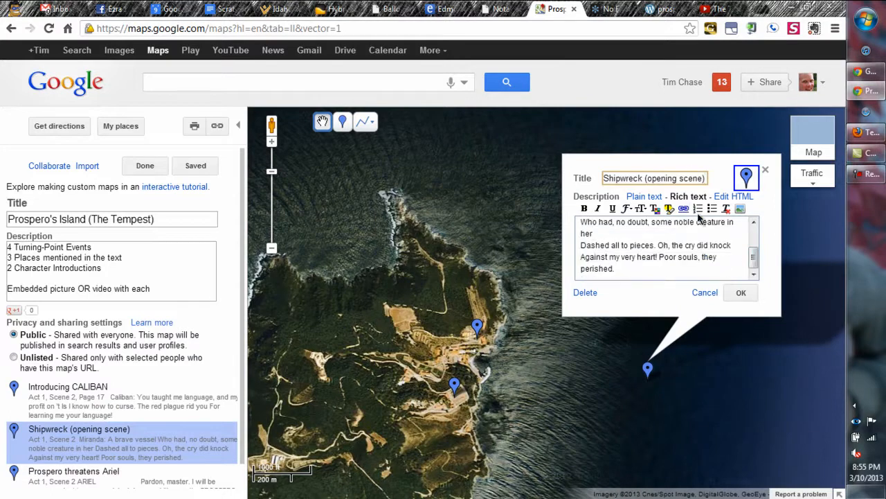
- Switch to YouTube and play a few seconds of the video "The Tempest 2011 Shipwreck"
click(719, 10)
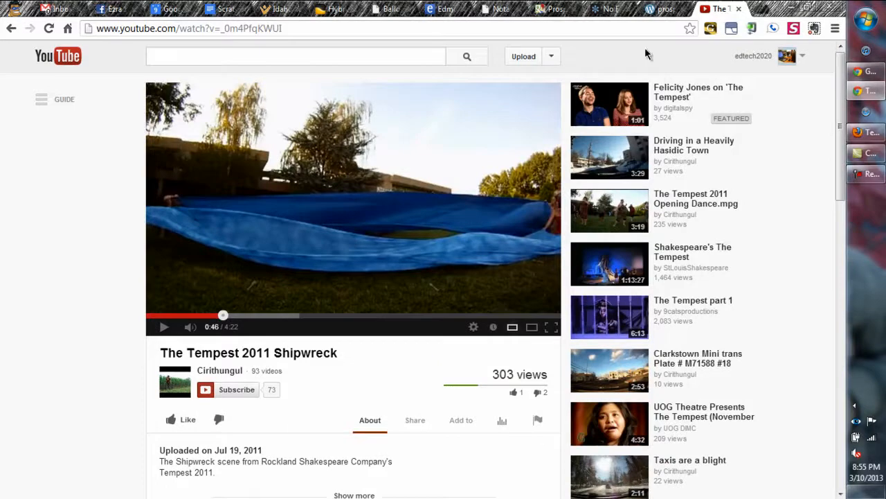
click(165, 328)
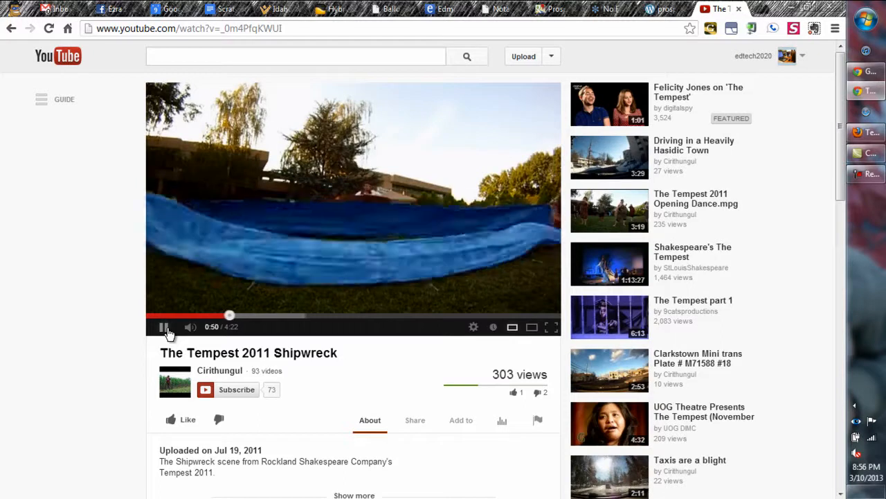
click(165, 330)
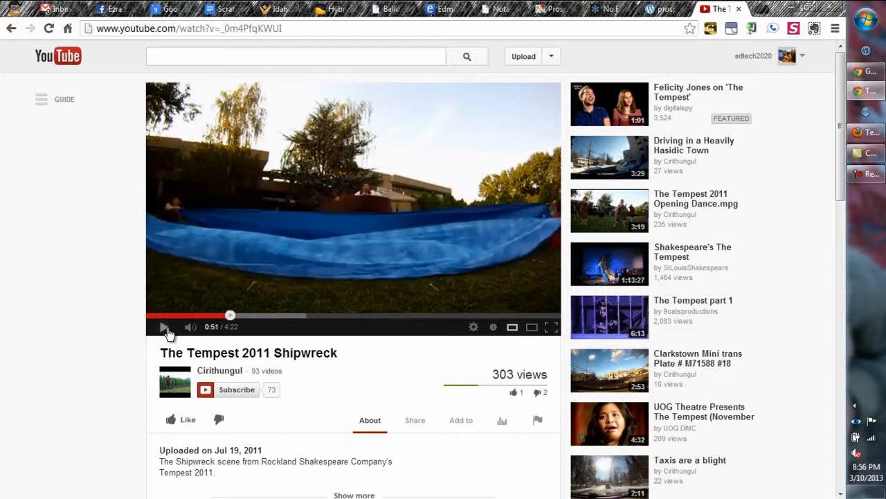
- Copy the shipwreck video's 560 × 315 iframe embed code and return to the Shipwreck placemark on the map
click(411, 420)
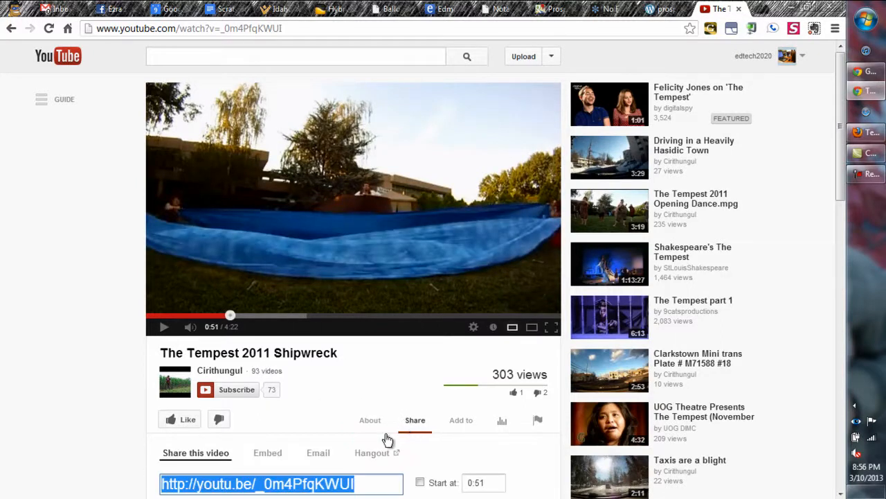
click(283, 453)
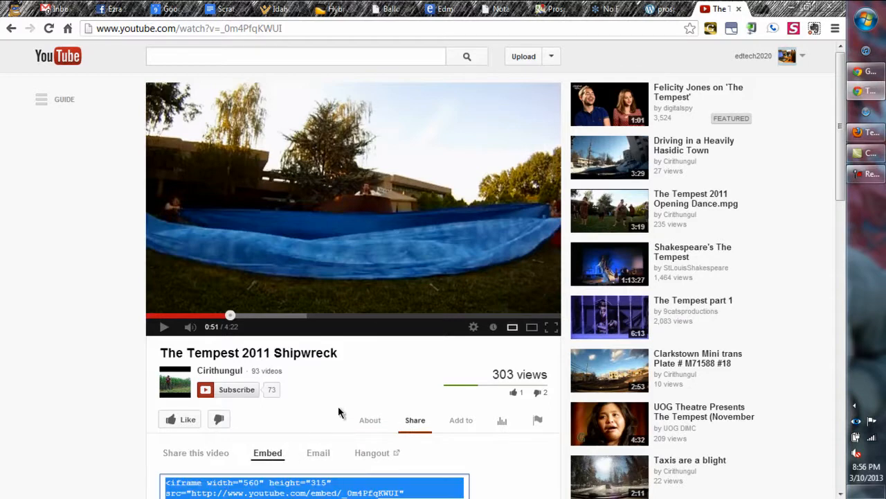
scroll(339, 416, down, 2)
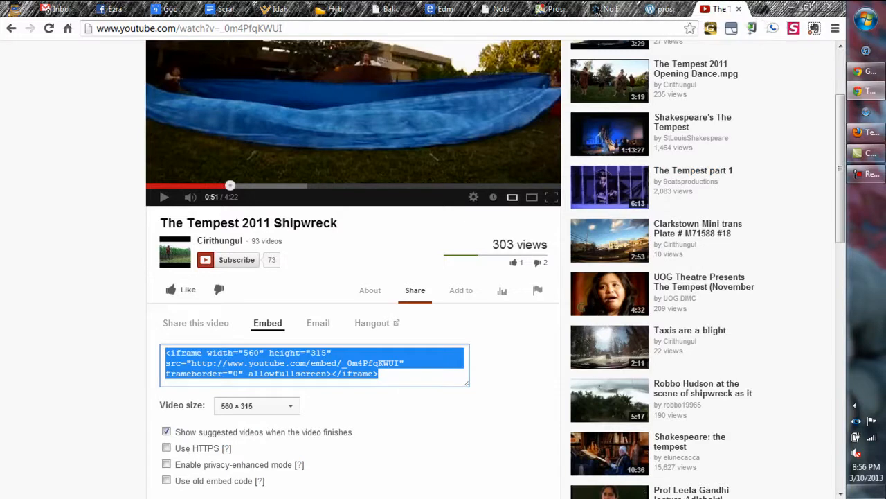
click(557, 9)
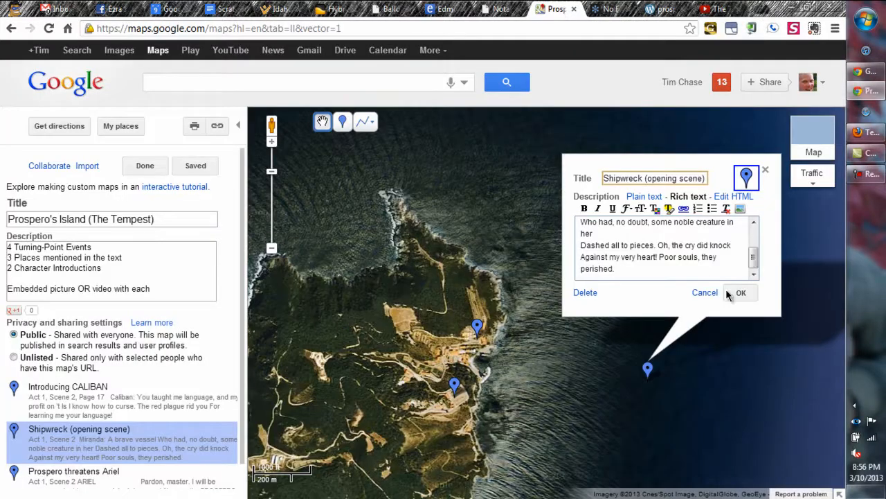
- Append the copied 560 × 315 YouTube iframe code to the Shipwreck placemark's description HTML, save the placemark and finish editing the map
click(731, 198)
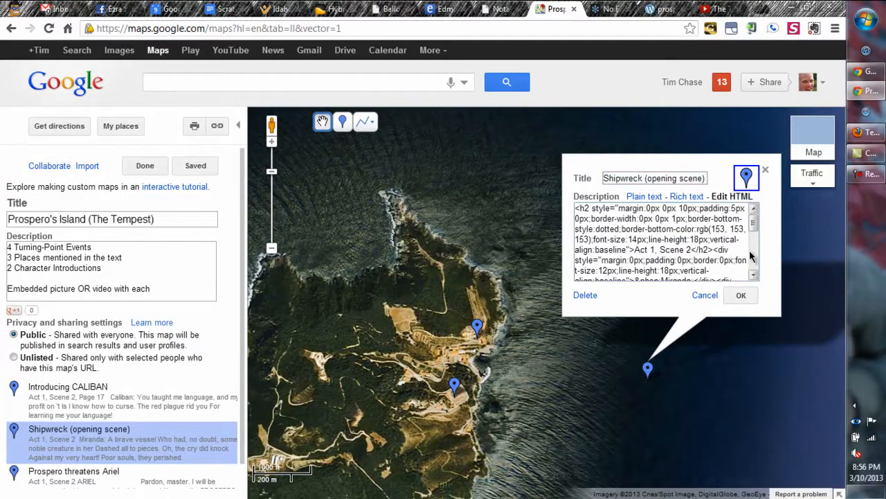
drag(754, 223, 747, 276)
click(734, 274)
key(Return)
key(Return)
key(Return)
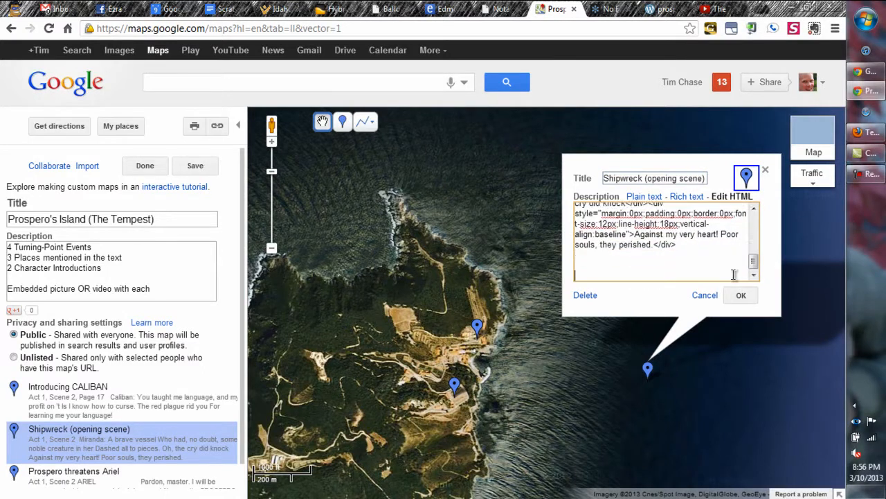
text(<iframe width="560" height="315" src="http://www.youtube.com/embed/_0m4PfqKWUI" frameborder="0" allowfullscreen></iframe>)
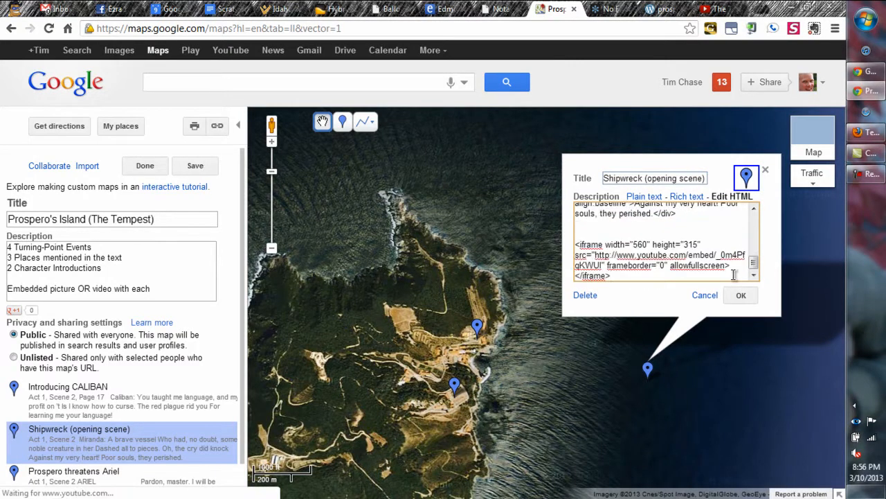
click(741, 296)
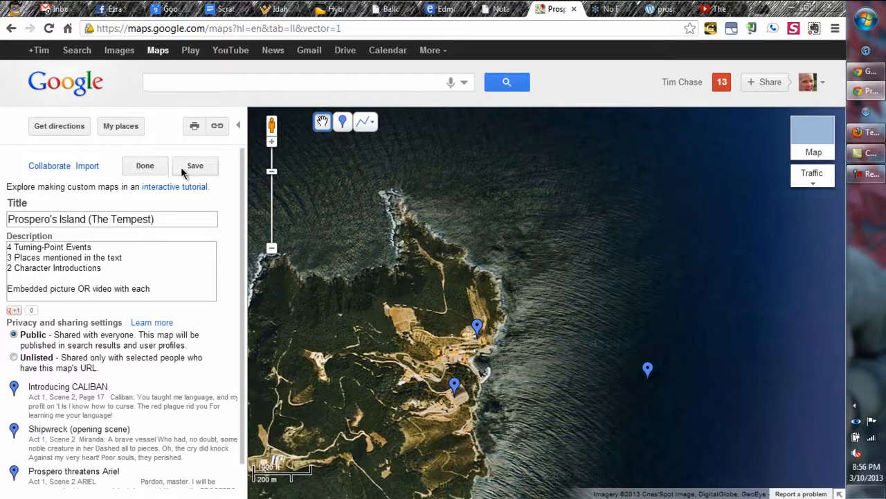
click(134, 172)
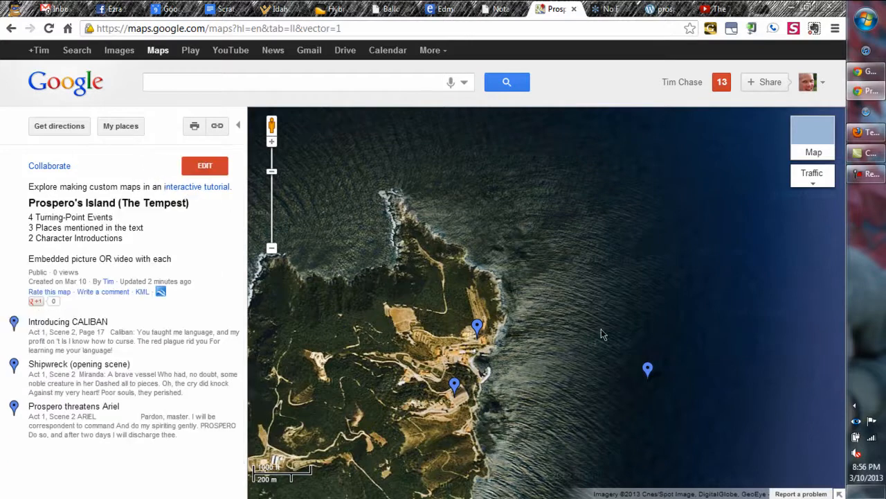
- Play the embedded video in the Shipwreck placemark, and review the "Introducing CALIBAN" and "Prospero threatens Ariel" placemarks with their pictures
click(647, 370)
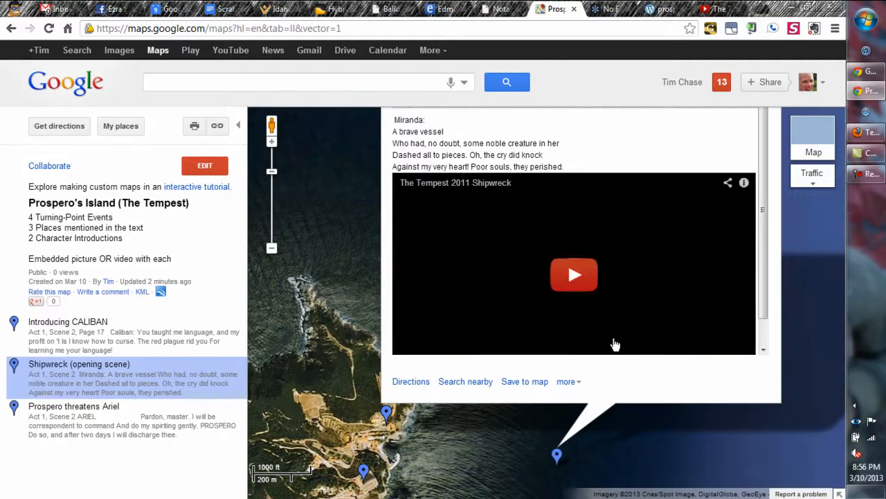
click(575, 277)
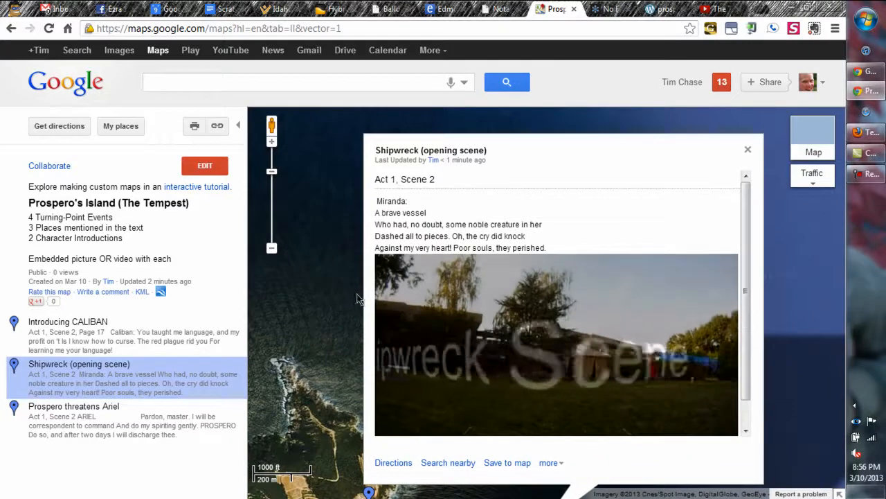
click(106, 334)
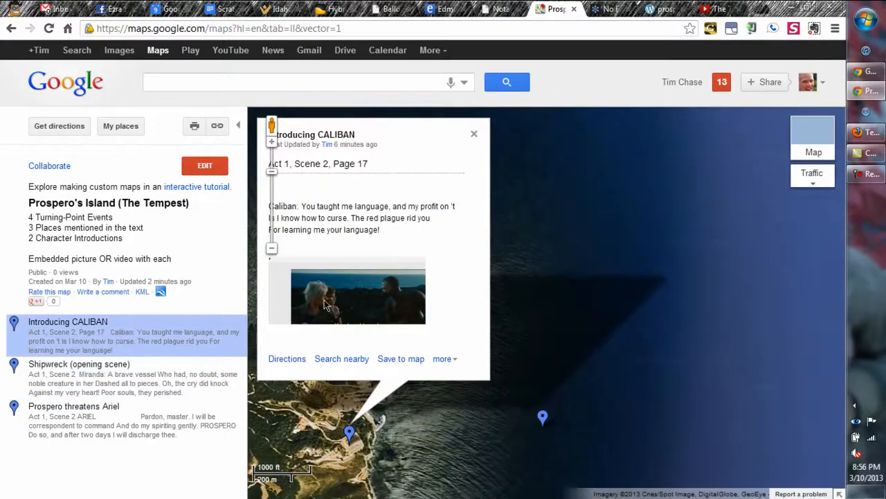
click(151, 419)
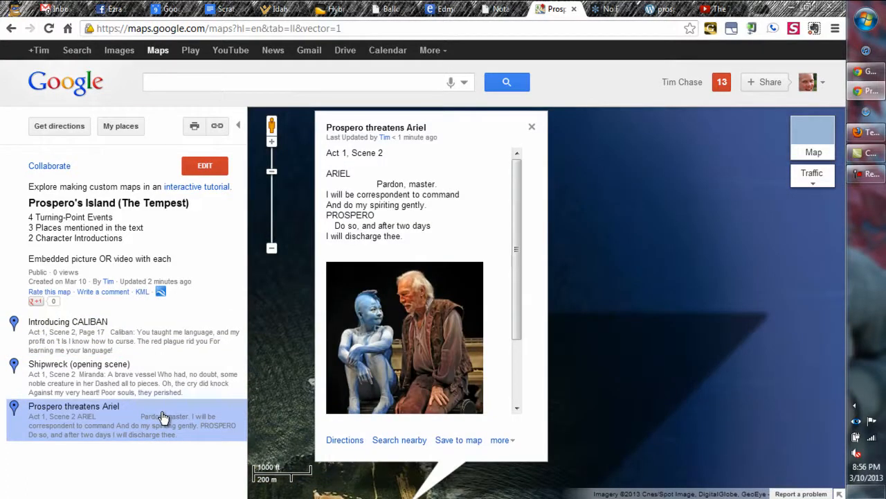
- View the whole island without an open placemark and highlight the map description's lines on events, places and character introductions
click(283, 373)
drag(274, 430, 457, 246)
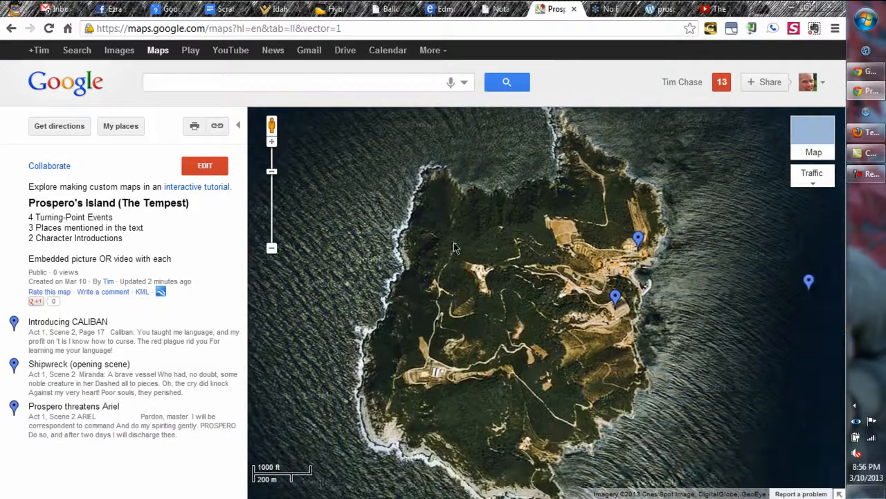
drag(132, 239, 20, 211)
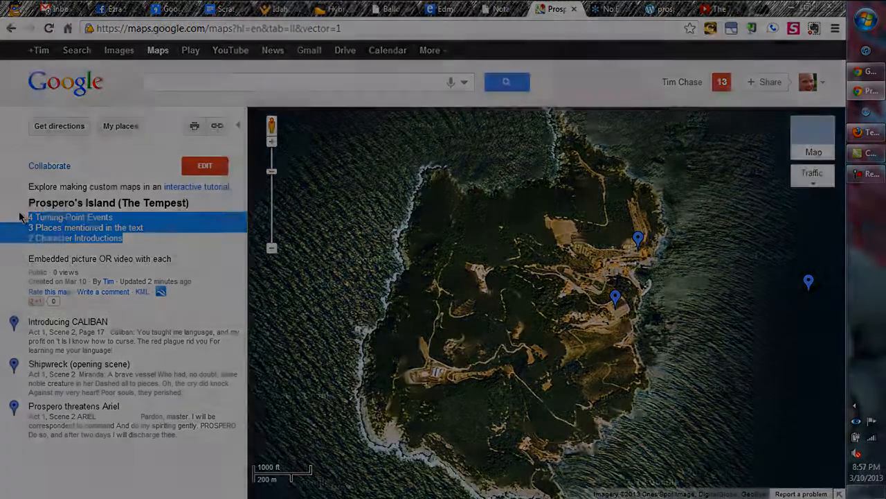